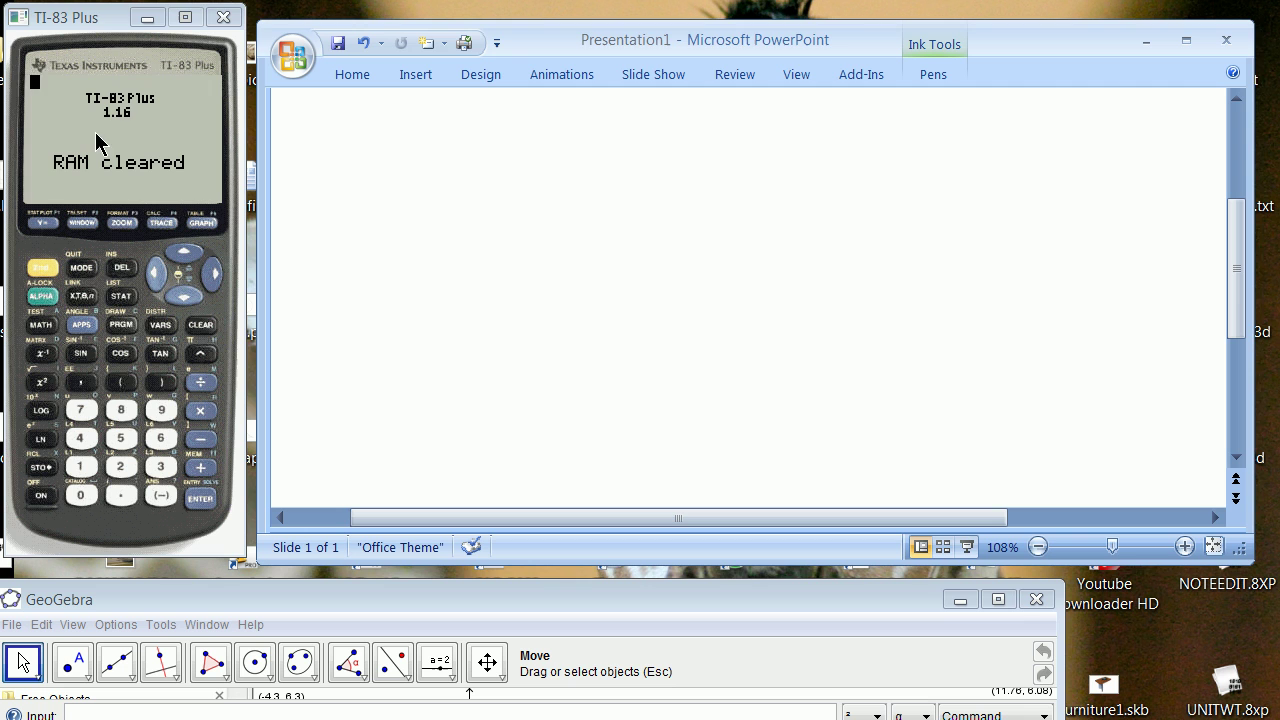
Clear the calculator's startup screen and handwrite the sum 3+4=7 in red ink on the PowerPoint slide
left_click(41, 494)
left_click(42, 496)
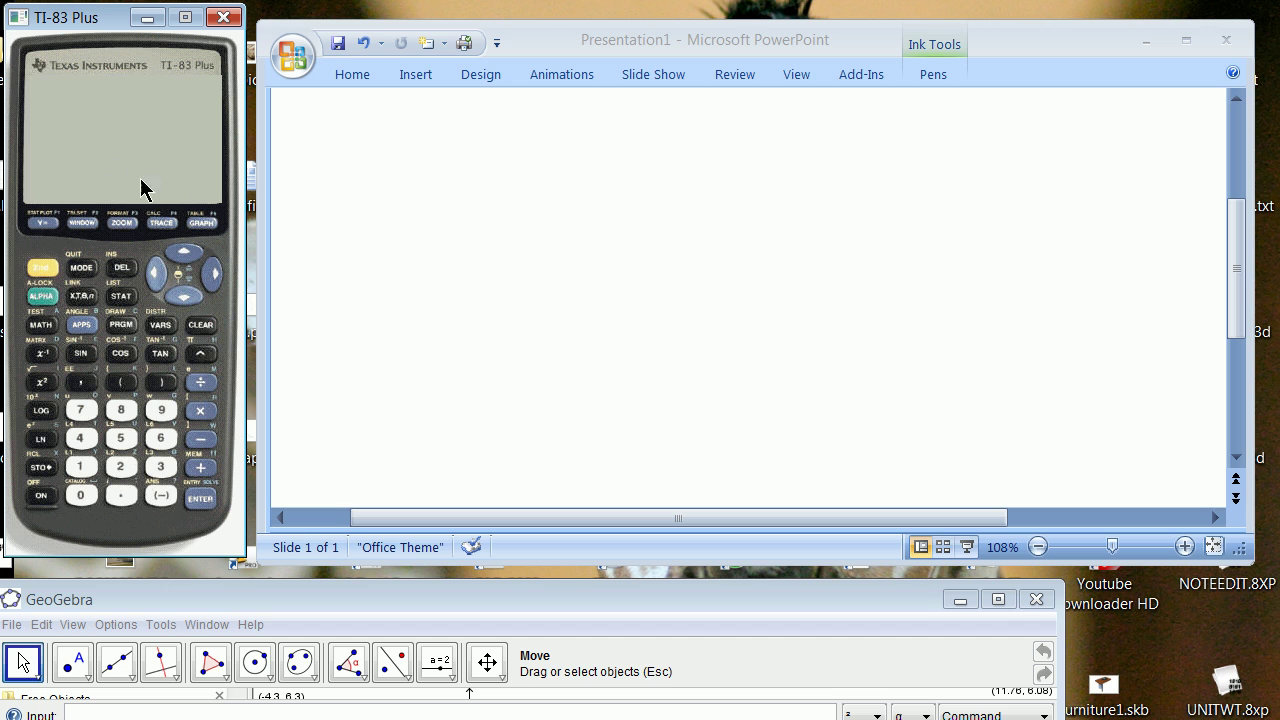
left_click(443, 181)
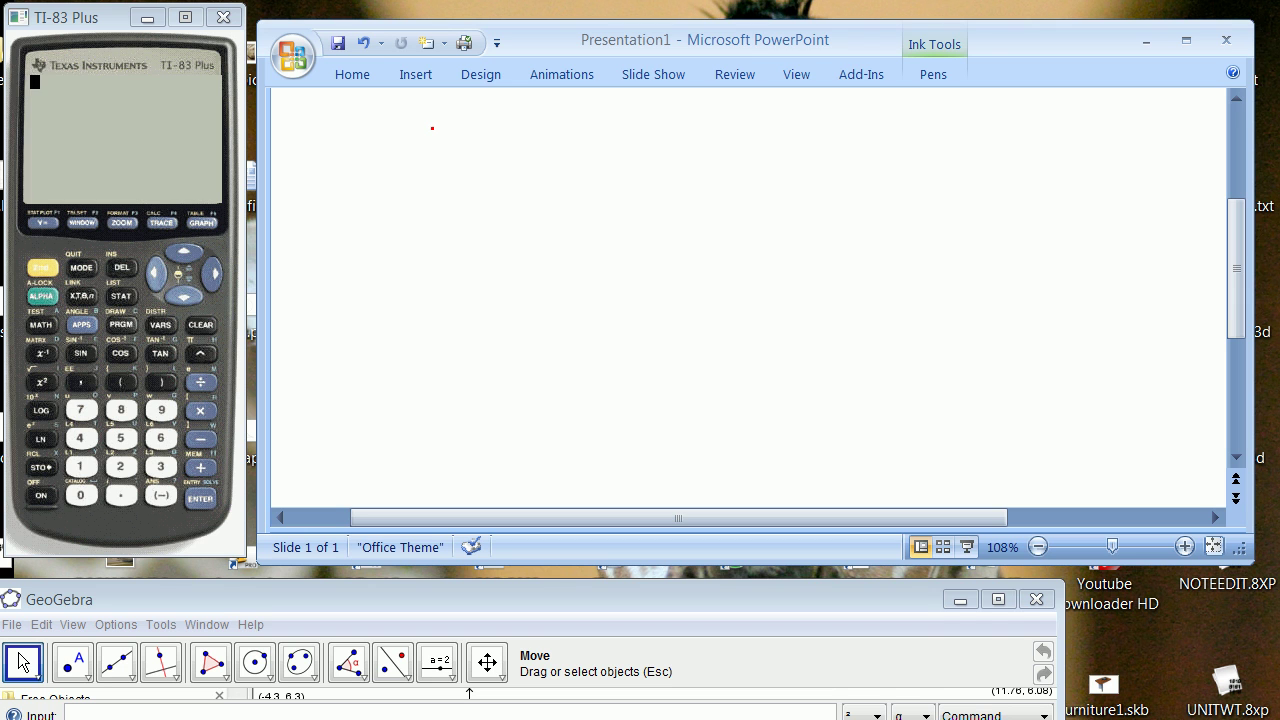
mouse_move(346, 118)
left_mouse_down()
mouse_move(363, 129)
mouse_move(356, 152)
mouse_move(391, 139)
left_mouse_up()
mouse_move(398, 106)
left_mouse_down()
mouse_move(396, 120)
mouse_move(418, 124)
left_mouse_up()
mouse_move(412, 106)
left_mouse_down()
mouse_move(412, 150)
mouse_move(437, 123)
mouse_move(459, 151)
left_mouse_up()
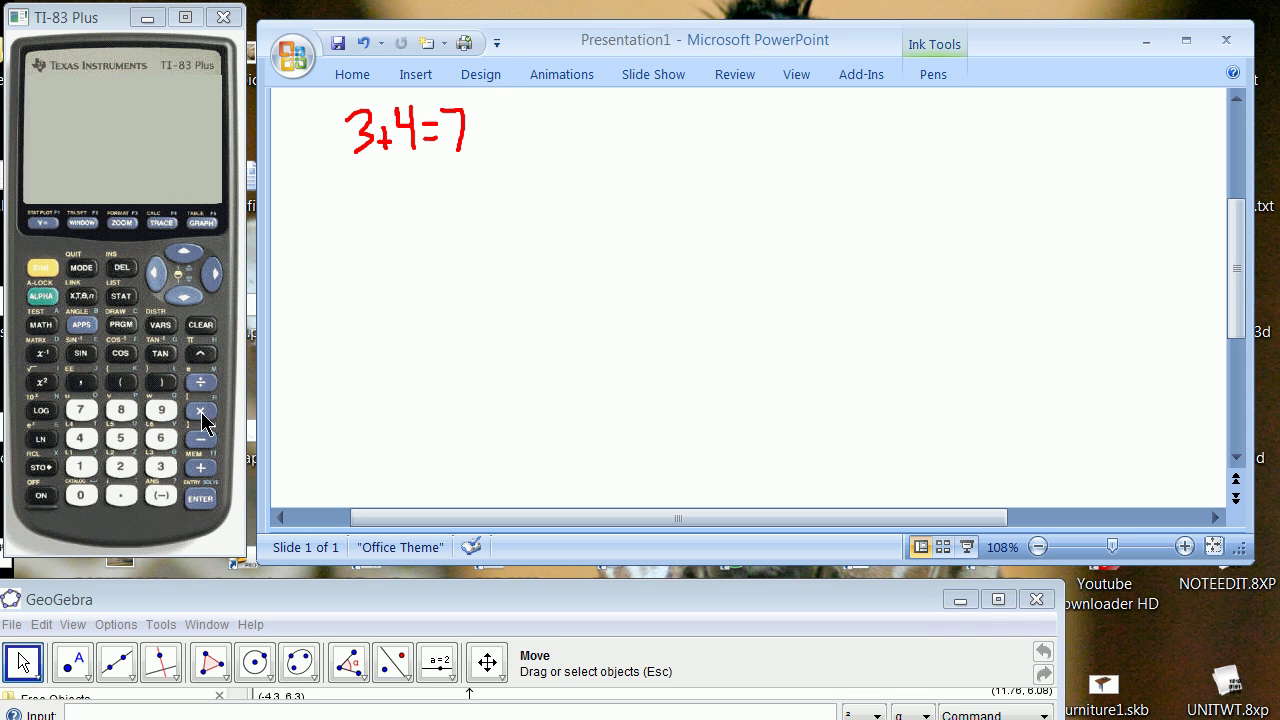
Wake the TI-83 Plus calculator and evaluate 3+4 on its home screen
left_click(52, 515)
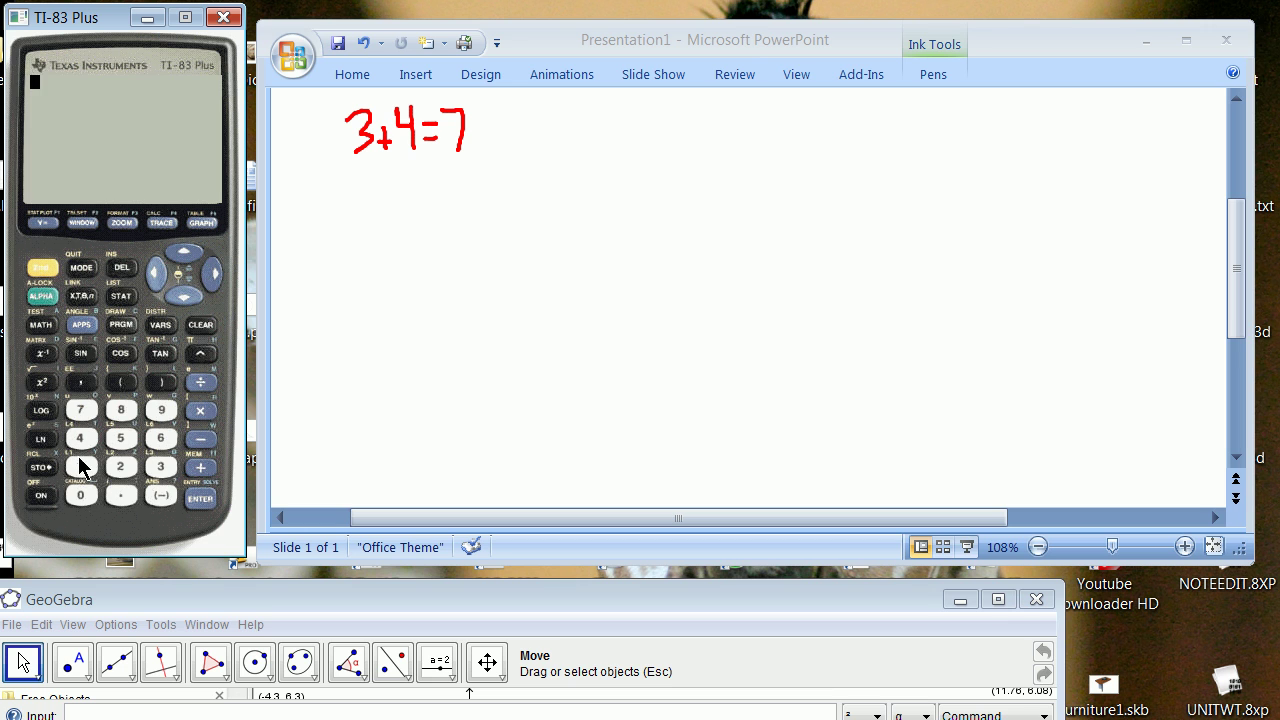
left_click(162, 466)
left_click(200, 468)
left_click(80, 438)
left_click(200, 498)
Bring the GeoGebra window up, enlarge it, and define the numbers a = 3 and b = 4
left_click_drag(357, 600, 471, 271)
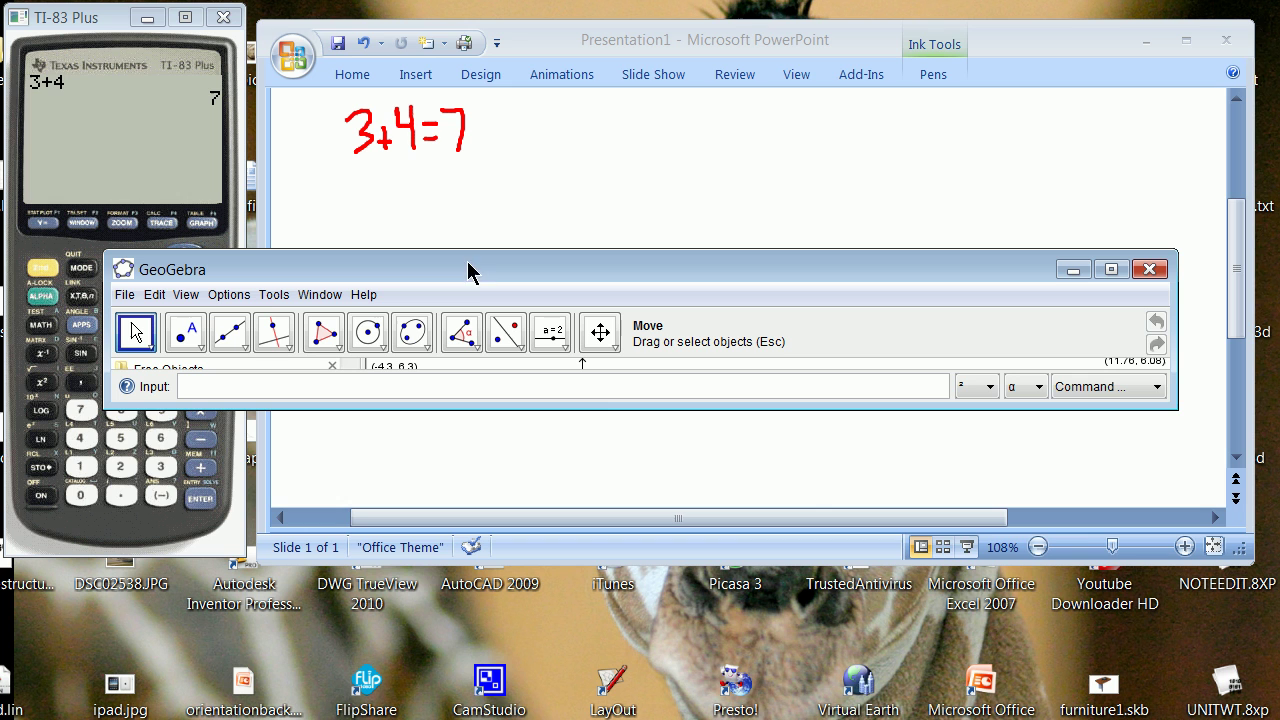
left_click_drag(1177, 409, 1186, 578)
left_click(194, 554)
type("a")
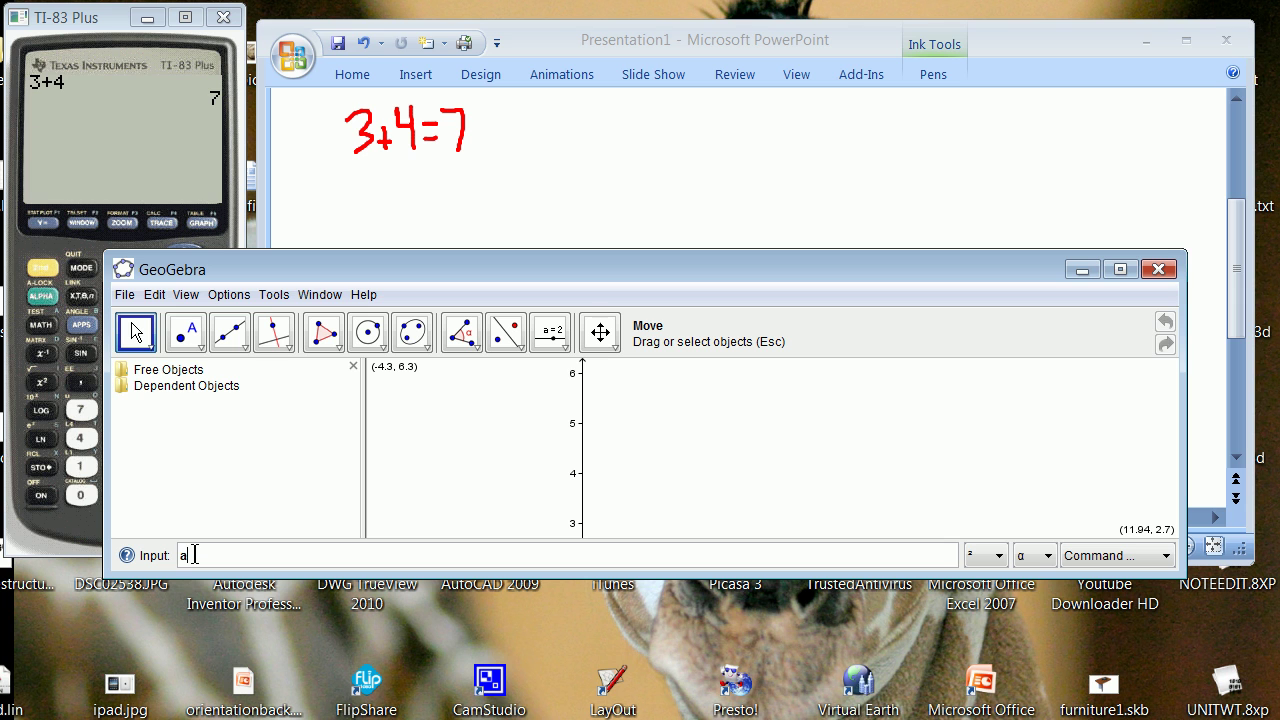
type(" = 3")
key("Return")
type("b = 4")
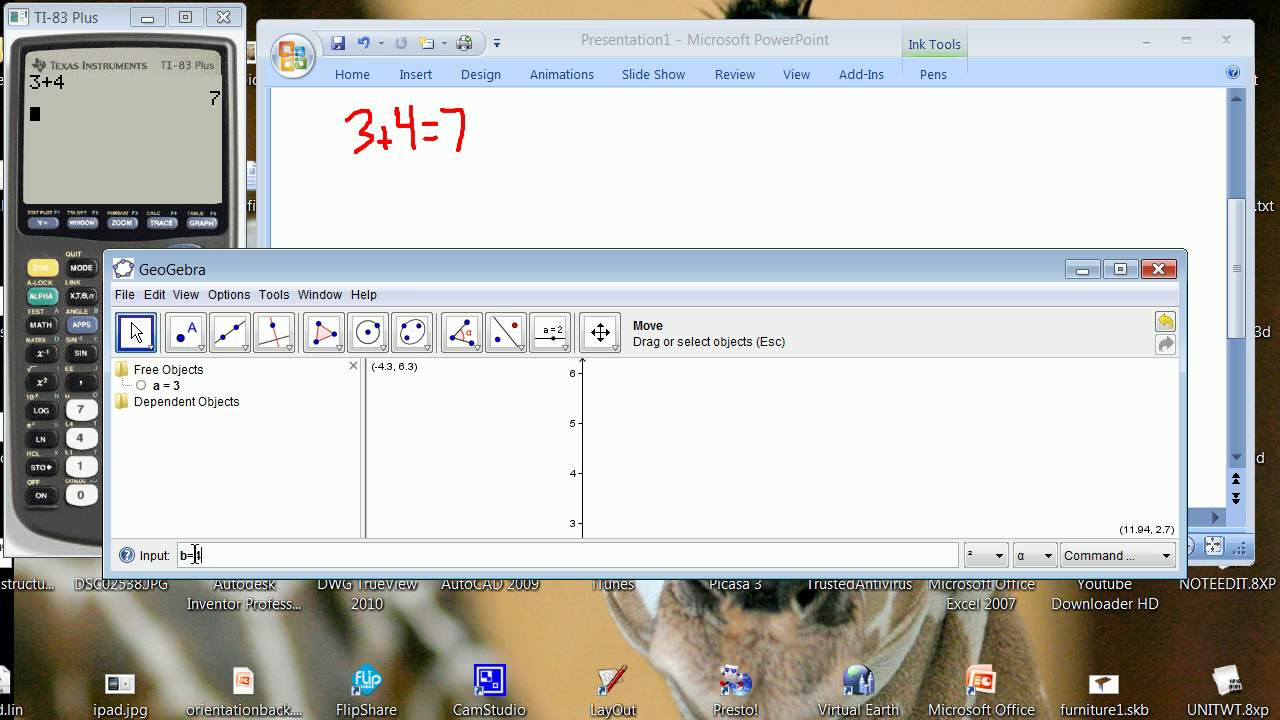
key("Return")
Define the dependent number c = a+b in GeoGebra
type("c=a")
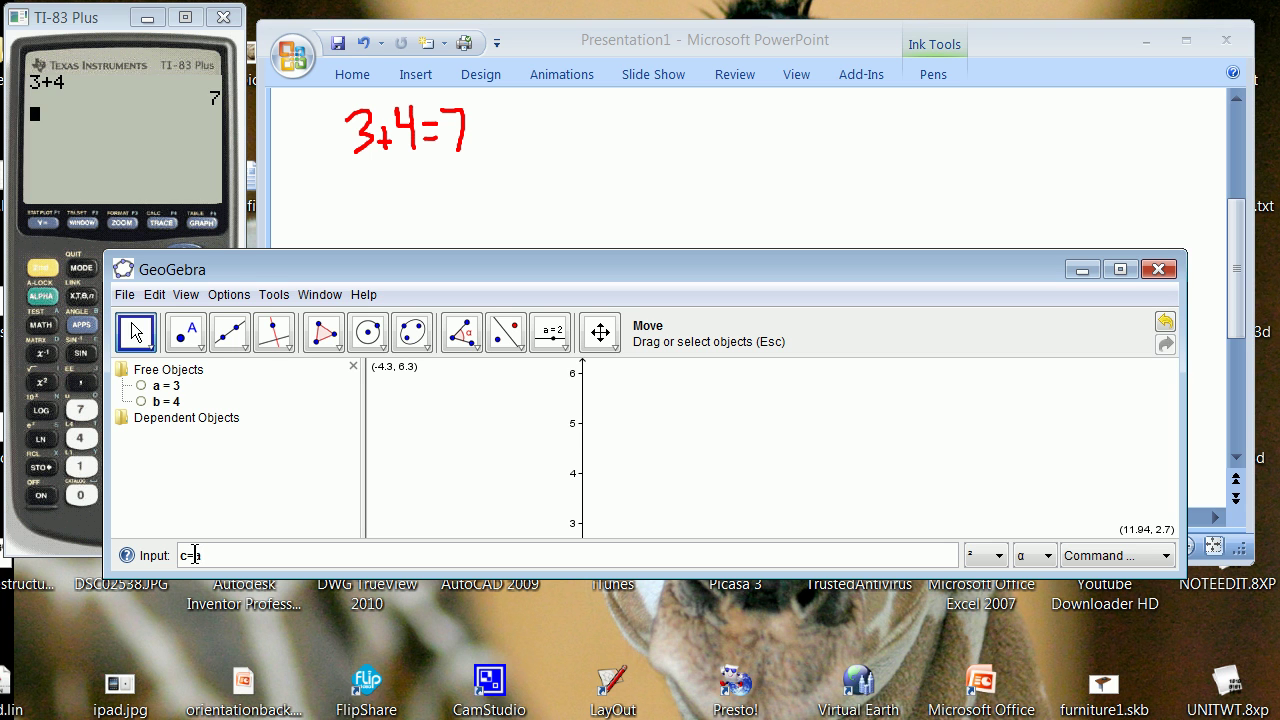
type("+b\\")
key("Return")
Move the GeoGebra window back below the calculator and slide, and resize it into a low, wide strip
left_click_drag(766, 272, 684, 417)
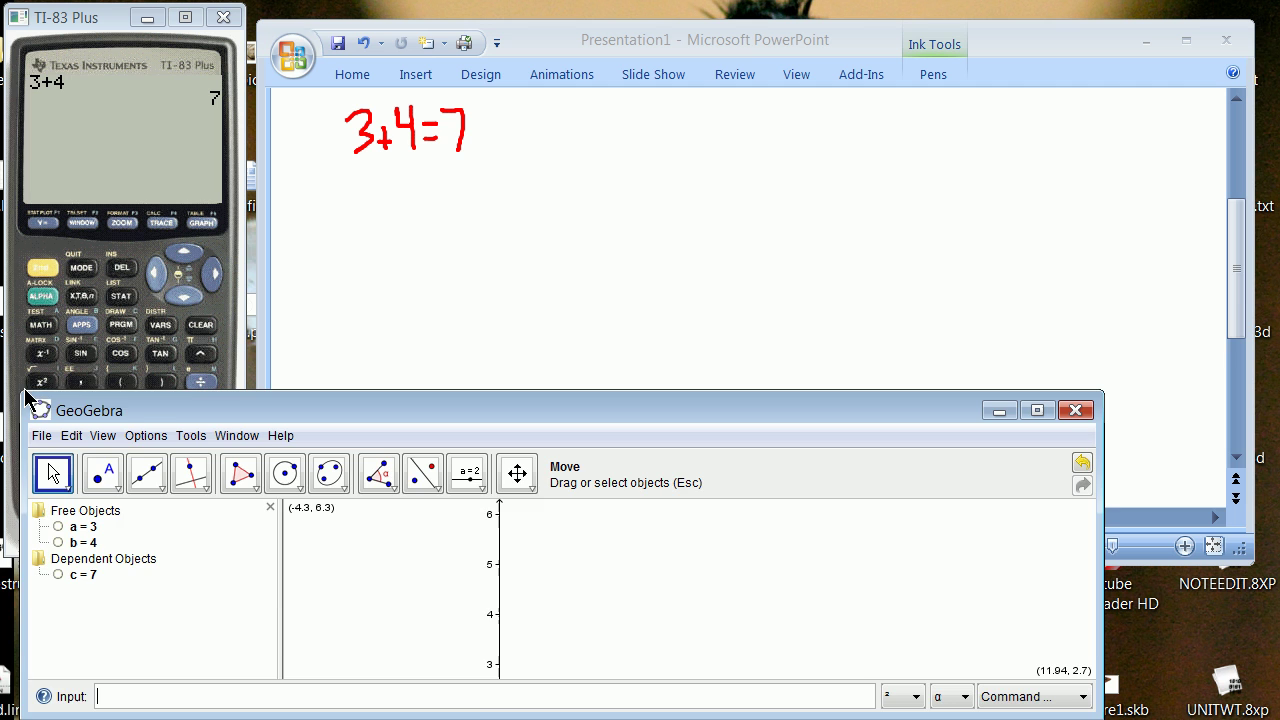
left_click_drag(23, 391, 15, 554)
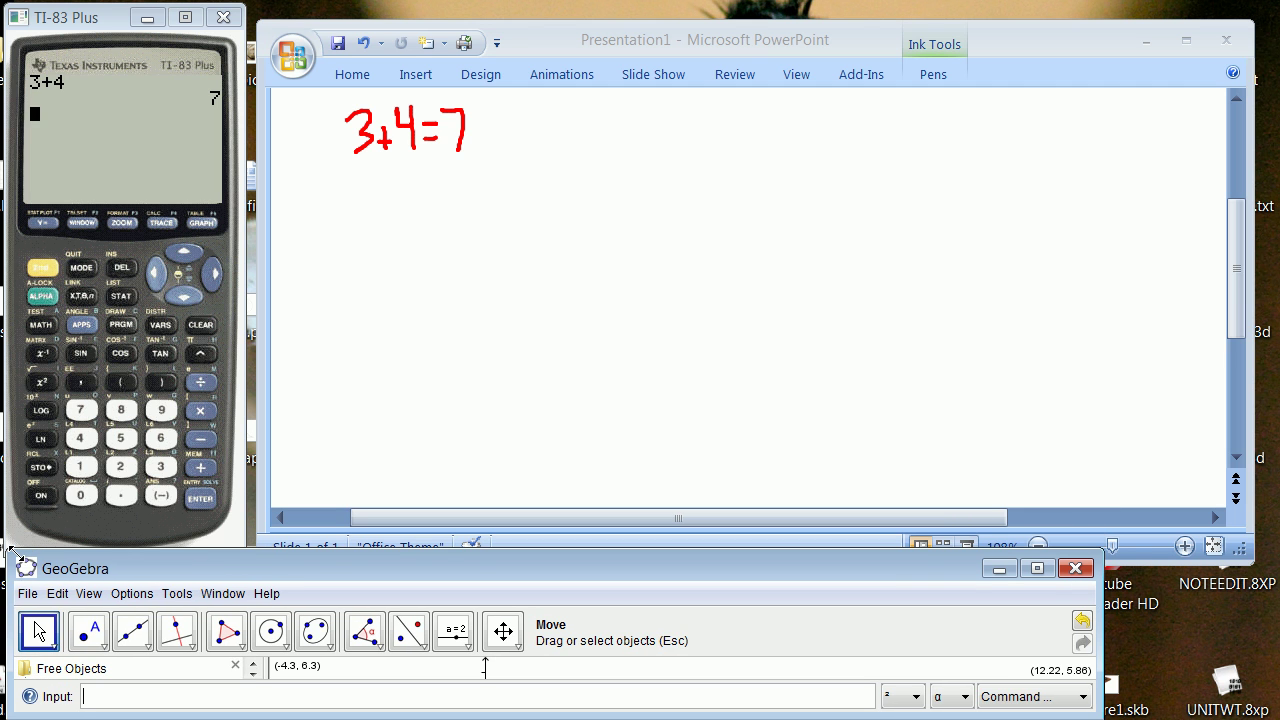
left_click_drag(1091, 710, 1256, 712)
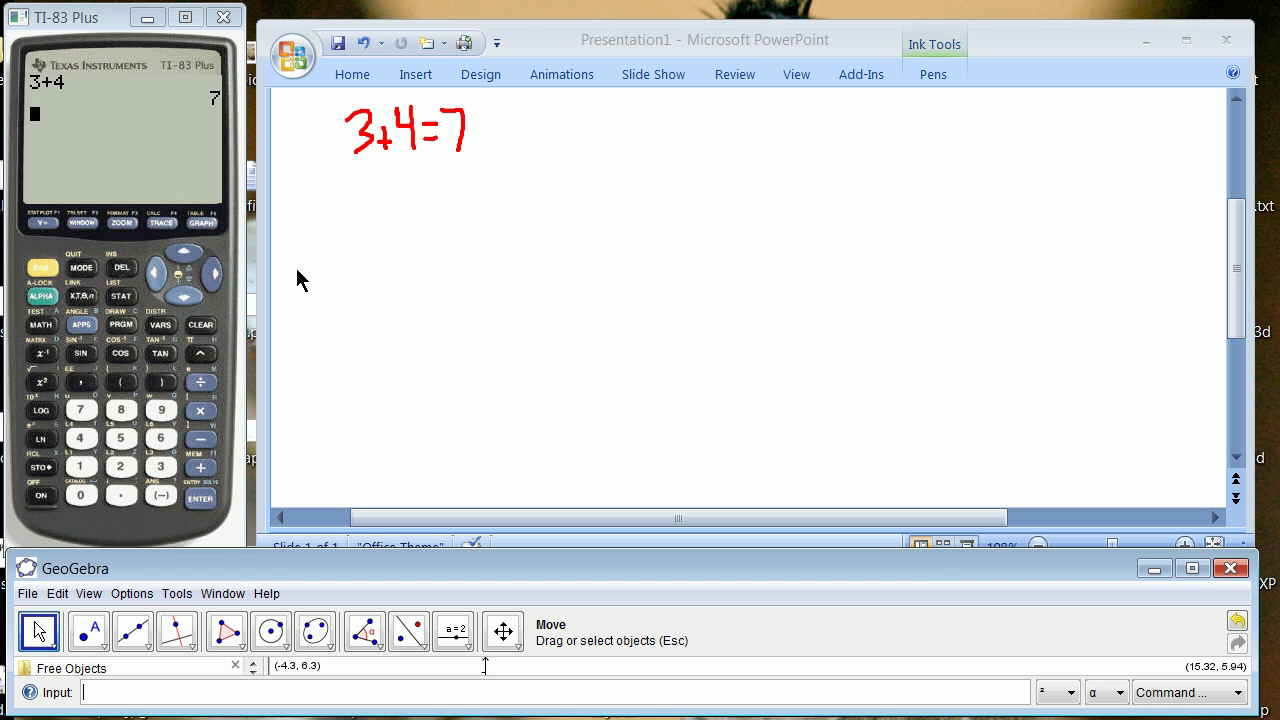
Draw two tall vertical bars on the PowerPoint slide beside 3+4=7 as the sides of a matrix
left_click(546, 131)
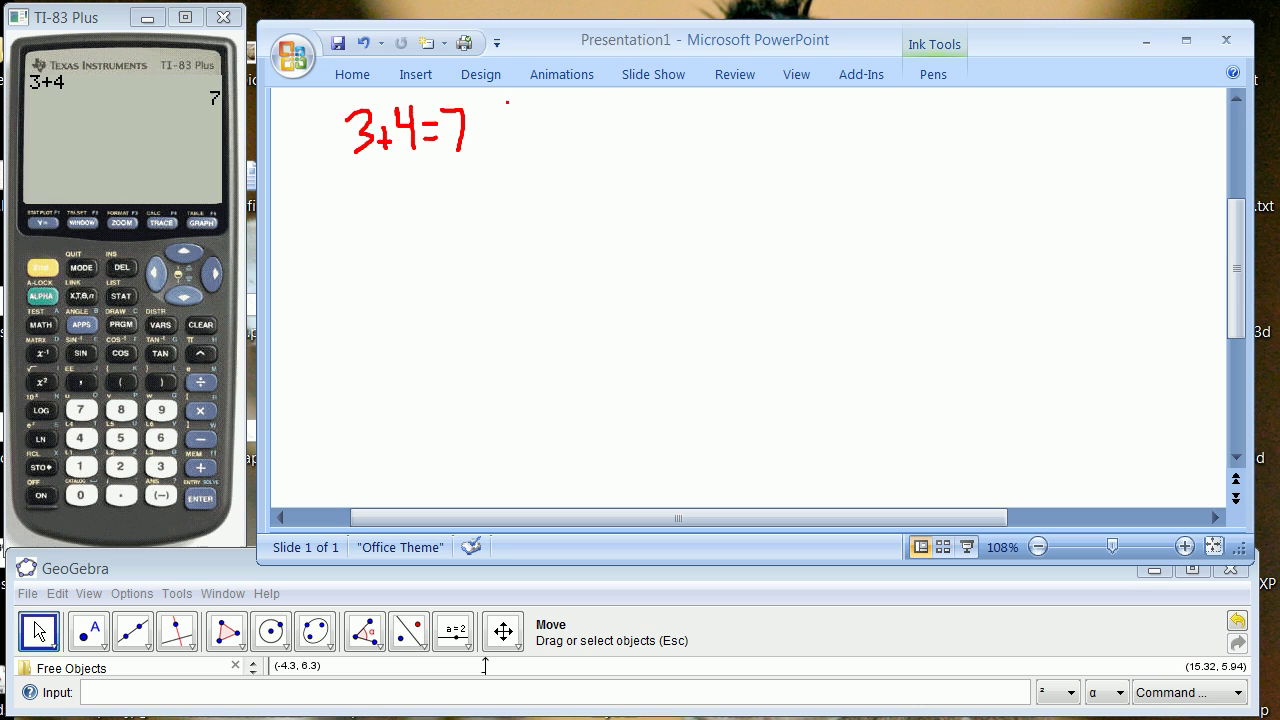
left_click_drag(507, 108, 517, 402)
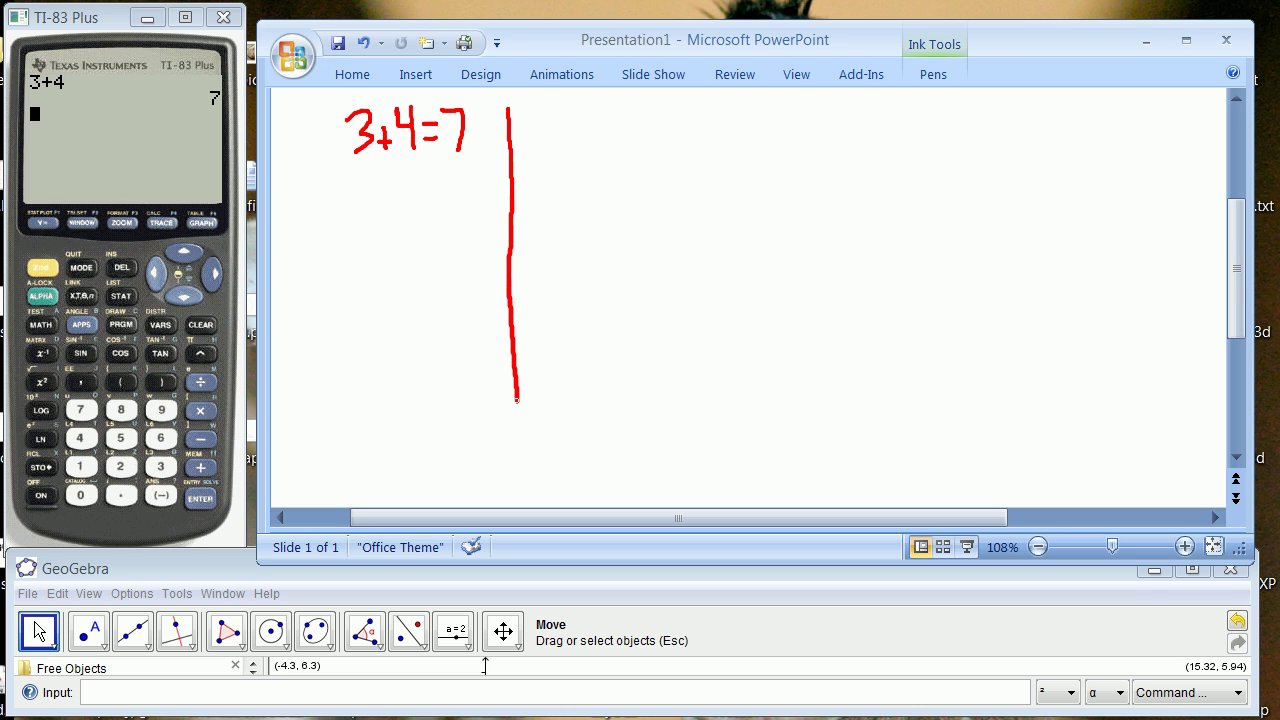
left_click_drag(940, 100, 946, 390)
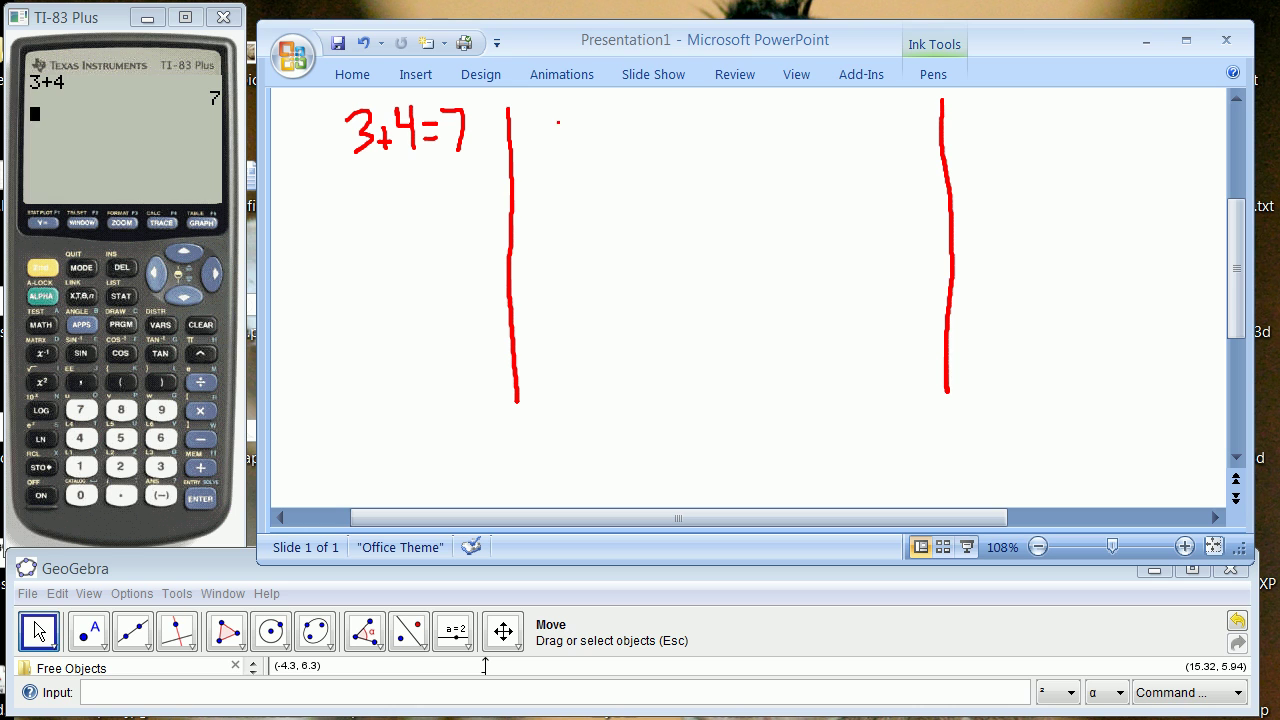
Handwrite the matrix's first column with the entries x1, y1, z1 and 1
mouse_move(563, 116)
left_mouse_down()
mouse_move(541, 153)
mouse_move(566, 154)
left_mouse_up()
mouse_move(570, 199)
left_mouse_down()
mouse_move(544, 268)
mouse_move(561, 227)
mouse_move(578, 244)
left_mouse_up()
mouse_move(561, 298)
left_mouse_down()
mouse_move(578, 300)
mouse_move(597, 335)
left_mouse_up()
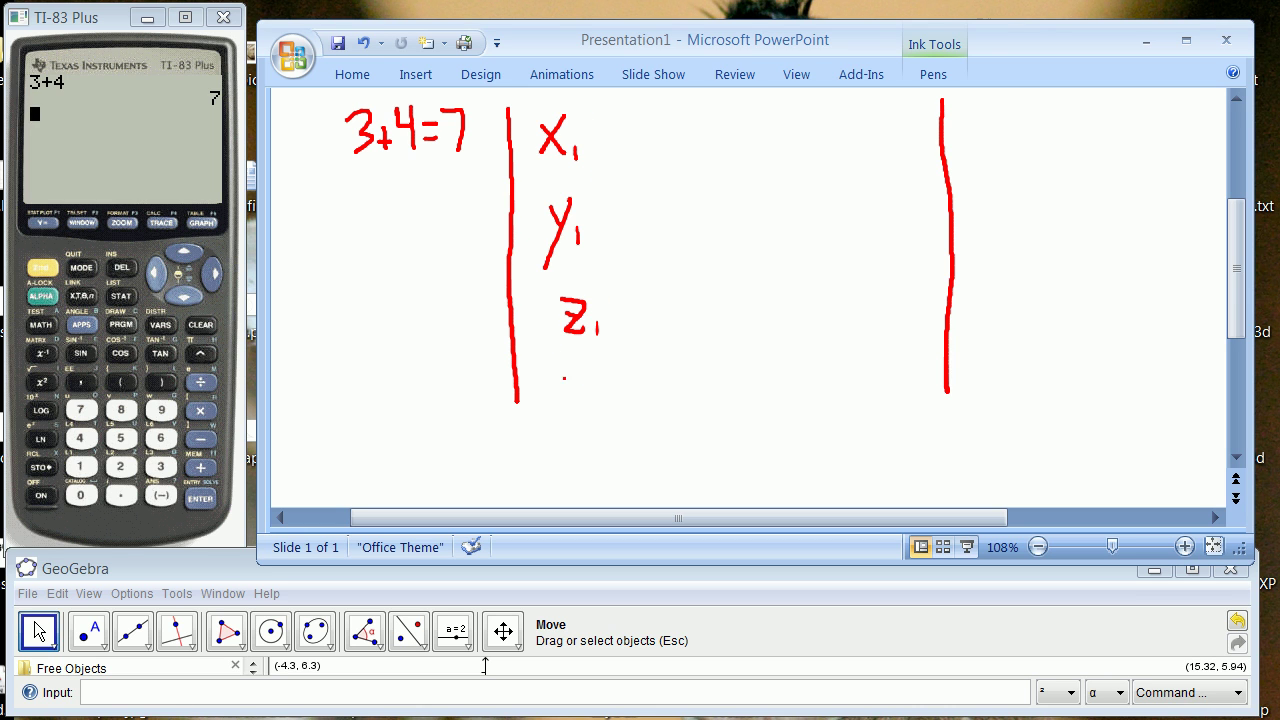
mouse_move(576, 367)
left_mouse_down()
mouse_move(577, 397)
mouse_move(578, 359)
left_mouse_up()
left_click_drag(565, 402, 599, 396)
Handwrite the matrix's second column with the entries x2, y2, z2 and 1
mouse_move(641, 116)
left_mouse_down()
mouse_move(618, 151)
mouse_move(623, 126)
mouse_move(656, 163)
mouse_move(623, 268)
left_mouse_up()
left_click(630, 211)
left_click_drag(629, 209, 665, 250)
mouse_move(627, 315)
left_mouse_down()
mouse_move(645, 319)
mouse_move(648, 344)
mouse_move(669, 342)
mouse_move(644, 400)
mouse_move(644, 366)
mouse_move(664, 406)
left_mouse_up()
Handwrite the matrix's third column with the entries x3, y3, z3 and 1
left_click_drag(724, 119, 700, 164)
left_click_drag(704, 120, 727, 164)
mouse_move(732, 150)
left_mouse_down()
mouse_move(746, 160)
mouse_move(738, 180)
left_mouse_up()
mouse_move(726, 228)
left_mouse_down()
mouse_move(703, 285)
mouse_move(716, 247)
mouse_move(738, 268)
left_mouse_up()
mouse_move(710, 322)
left_mouse_down()
mouse_move(740, 364)
mouse_move(728, 416)
mouse_move(728, 378)
left_mouse_up()
left_click_drag(718, 418, 738, 418)
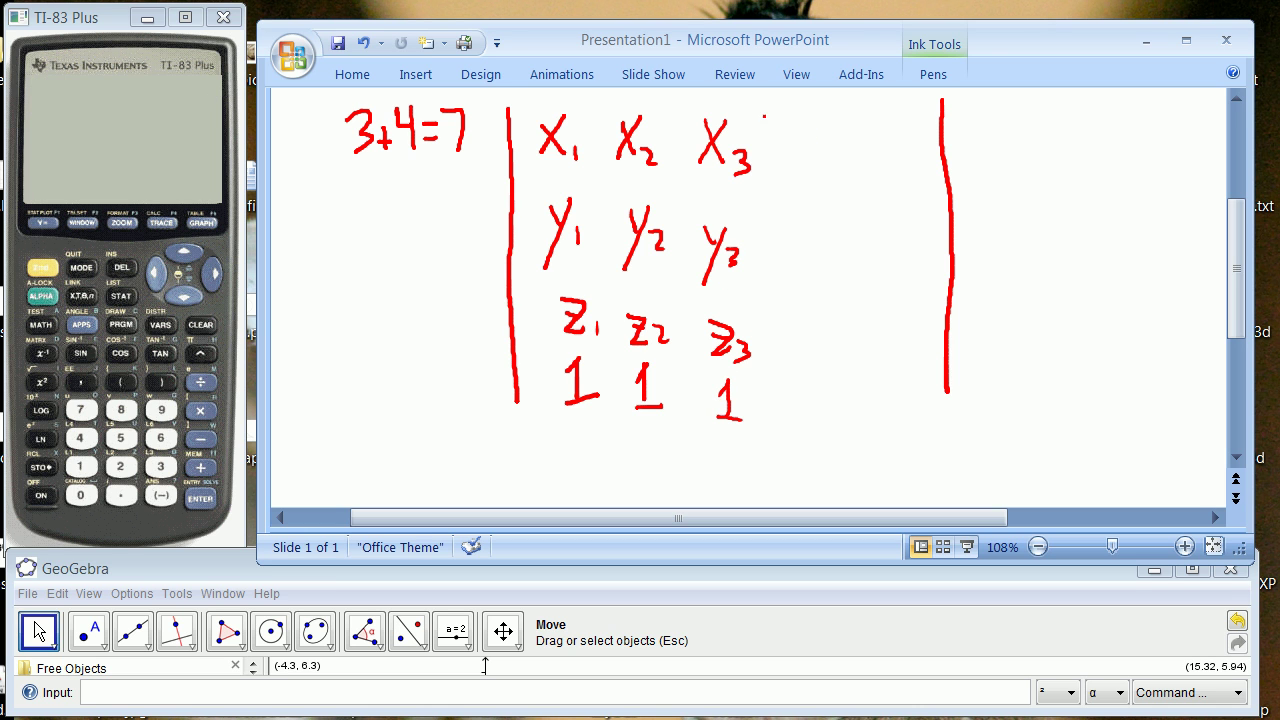
Add an ellipsis after x3 and handwrite the last matrix column with xN, yN, zN and 1
mouse_move(834, 128)
left_mouse_down()
mouse_move(858, 162)
mouse_move(834, 160)
left_mouse_up()
left_click_drag(862, 160, 882, 148)
mouse_move(856, 224)
left_mouse_down()
mouse_move(830, 280)
mouse_move(846, 246)
left_mouse_up()
mouse_move(860, 258)
left_mouse_down()
mouse_move(868, 244)
mouse_move(878, 252)
left_mouse_up()
mouse_move(828, 322)
left_mouse_down()
mouse_move(852, 350)
mouse_move(878, 342)
mouse_move(850, 410)
left_mouse_up()
left_click_drag(852, 383, 858, 413)
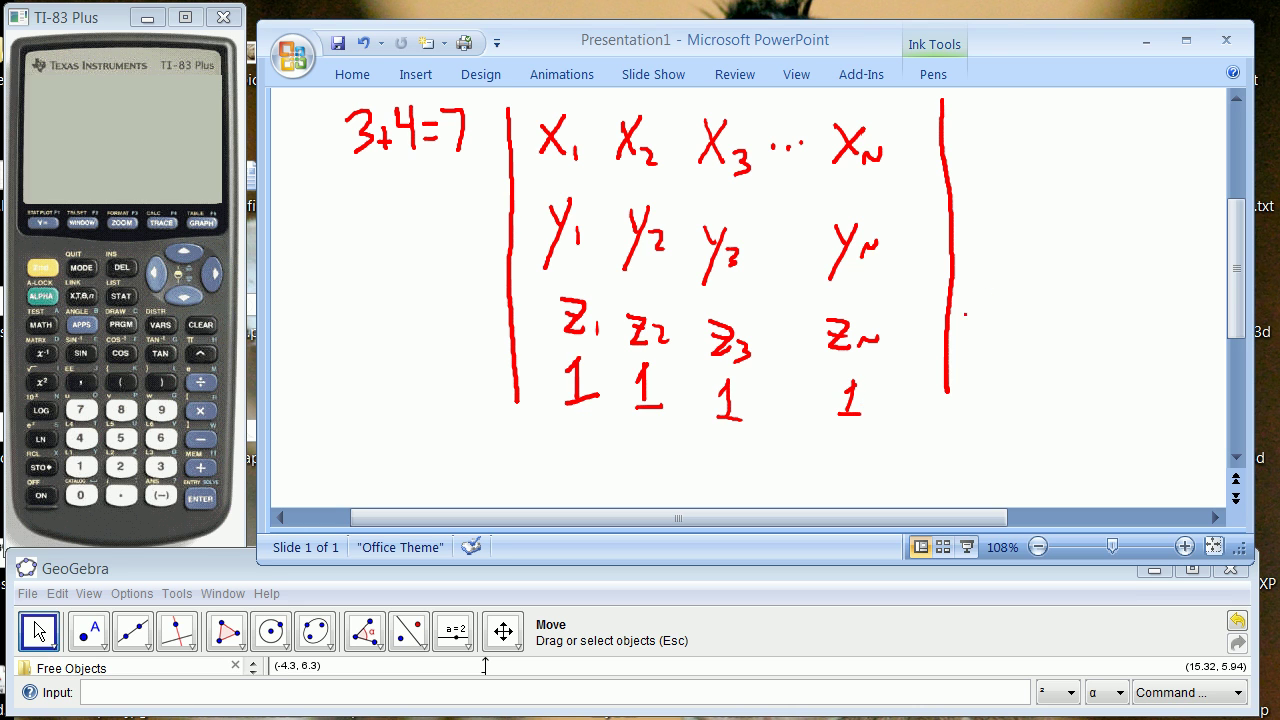
Sketch a pair of coordinate axes beside the matrix, with three labelled points P joined into a triangle
left_click_drag(1060, 128, 1065, 292)
left_click_drag(1005, 218, 1146, 228)
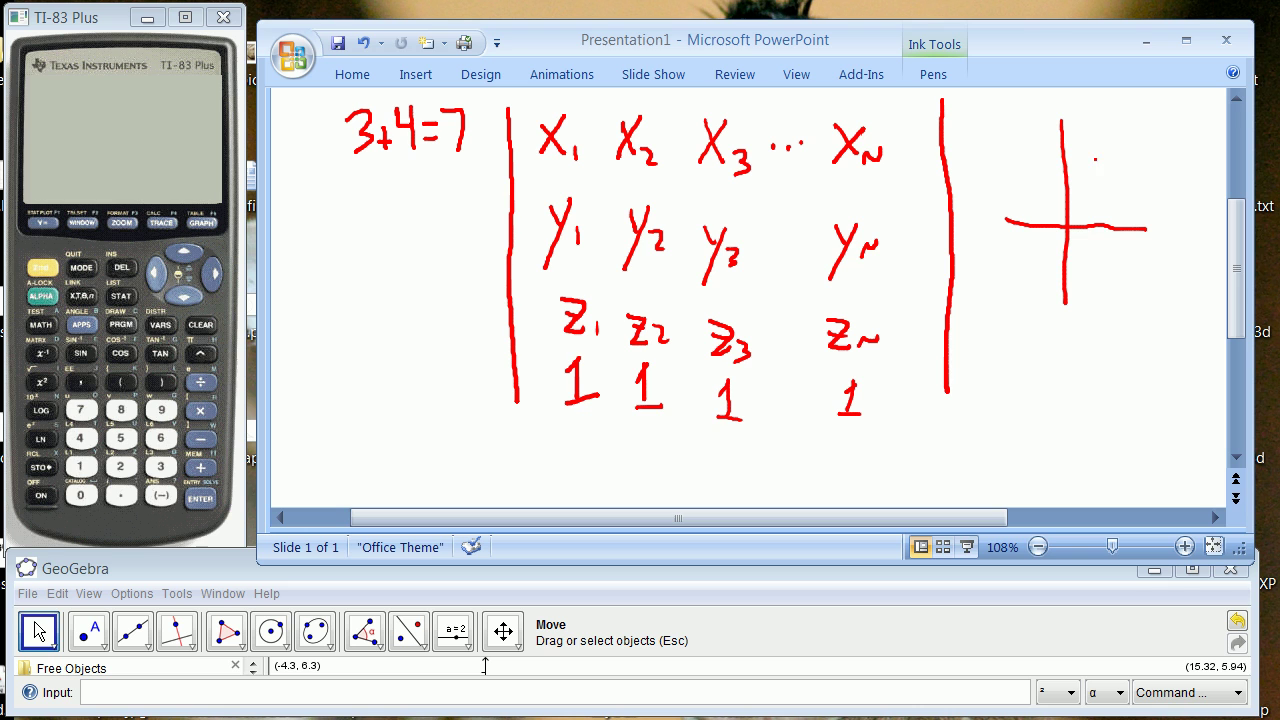
mouse_move(1088, 152)
left_mouse_down()
mouse_move(1085, 120)
mouse_move(1087, 138)
mouse_move(1138, 180)
mouse_move(1157, 179)
mouse_move(1120, 215)
mouse_move(1129, 227)
left_mouse_up()
left_click_drag(1125, 158, 1128, 162)
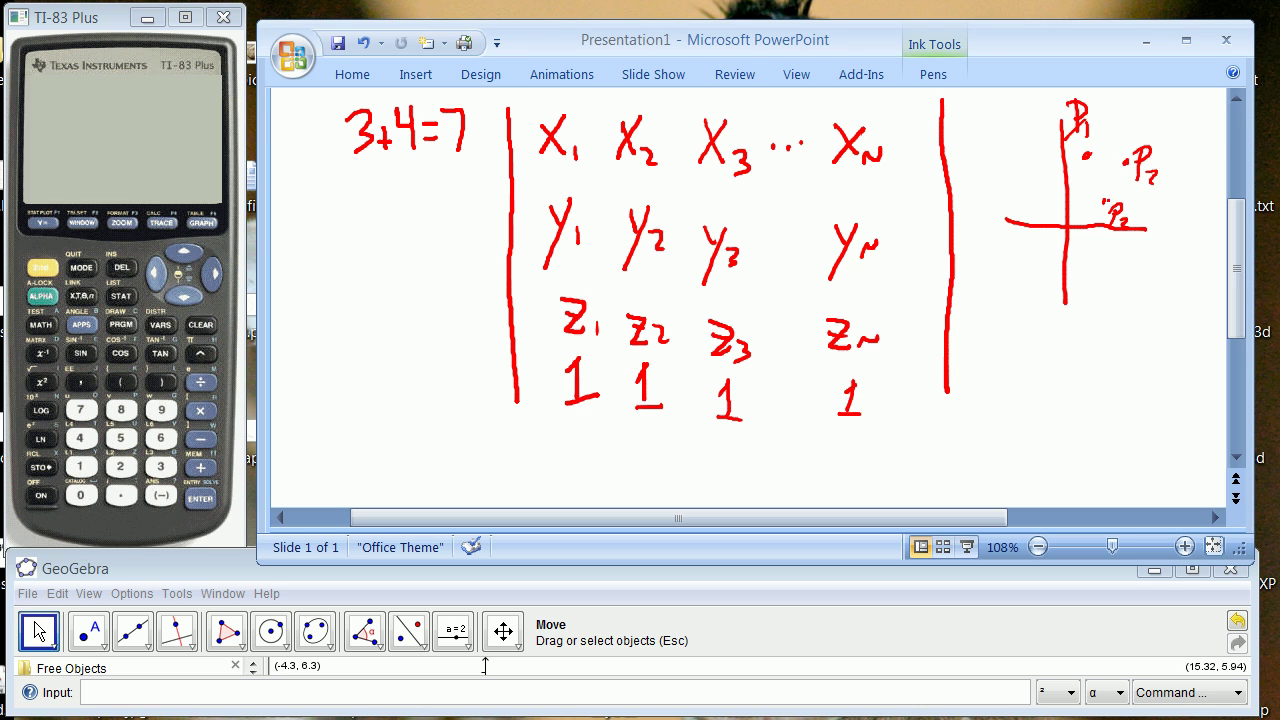
left_click(1098, 156)
mouse_move(1086, 156)
left_mouse_down()
mouse_move(1132, 160)
mouse_move(1103, 201)
mouse_move(1088, 160)
left_mouse_up()
Draw a W-shaped constellation across the axes with an arrow rising from its end, and label it Casseopia with a pointing arrow
mouse_move(1068, 227)
left_mouse_down()
mouse_move(1039, 264)
mouse_move(983, 185)
left_mouse_up()
mouse_move(1068, 228)
left_mouse_down()
mouse_move(1114, 285)
mouse_move(1168, 207)
left_mouse_up()
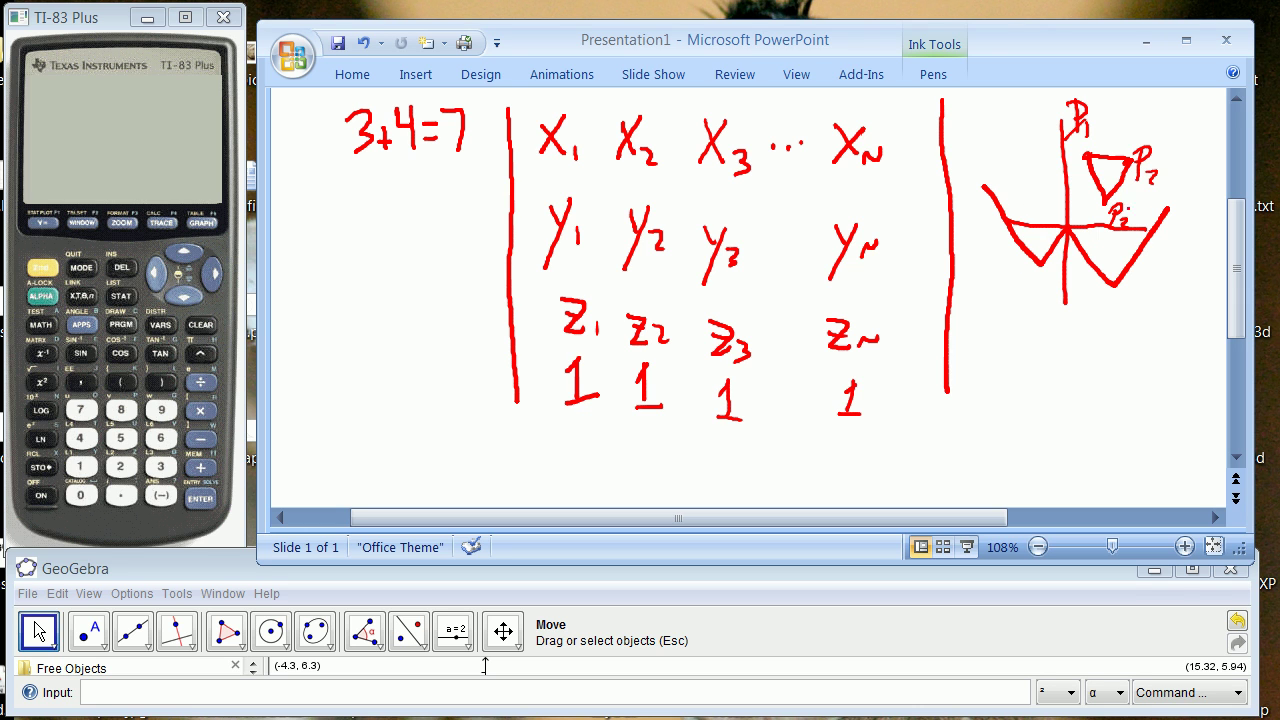
mouse_move(1098, 303)
left_mouse_down()
mouse_move(1124, 345)
mouse_move(1101, 302)
left_mouse_up()
left_click_drag(1096, 312, 1113, 302)
mouse_move(1022, 362)
left_mouse_down()
mouse_move(1018, 385)
mouse_move(1058, 381)
left_mouse_up()
mouse_move(1074, 373)
left_mouse_down()
mouse_move(1097, 398)
mouse_move(1112, 366)
mouse_move(1132, 375)
left_mouse_up()
left_click(1125, 368)
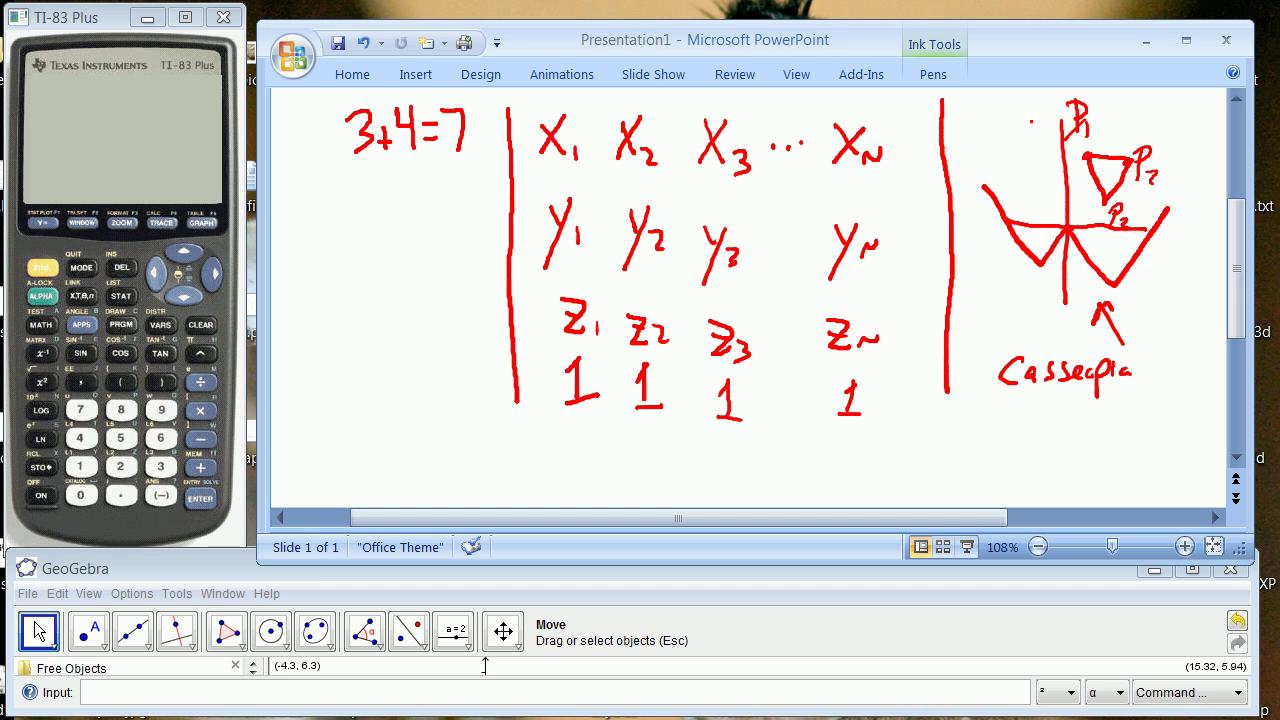
mouse_move(1167, 195)
left_mouse_down()
mouse_move(1138, 112)
mouse_move(1152, 122)
left_mouse_up()
Handwrite N·M and the matrix size (4×N) below the sum 3+4=7
mouse_move(324, 201)
left_mouse_down()
mouse_move(324, 222)
mouse_move(348, 190)
mouse_move(386, 212)
mouse_move(421, 210)
left_mouse_up()
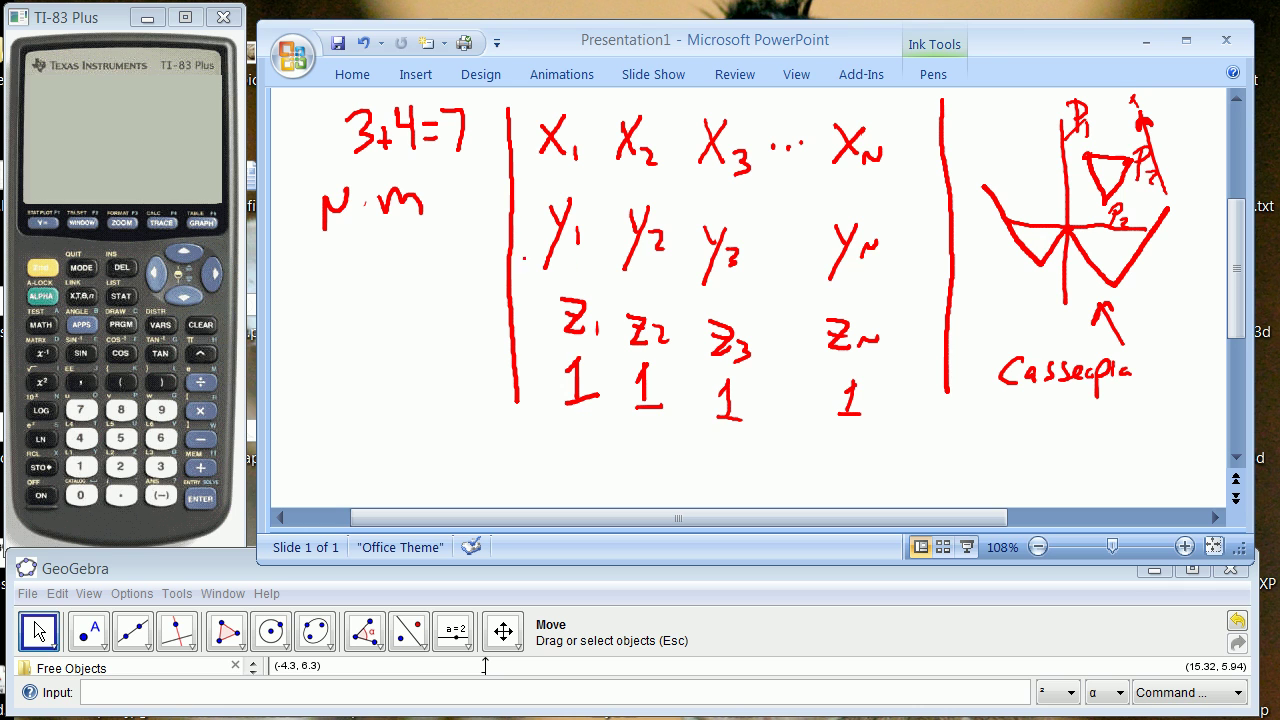
mouse_move(318, 244)
left_mouse_down()
mouse_move(338, 268)
mouse_move(336, 298)
left_mouse_up()
mouse_move(350, 282)
left_mouse_down()
mouse_move(352, 300)
mouse_move(414, 246)
mouse_move(370, 290)
left_mouse_up()
mouse_move(306, 240)
left_mouse_down()
mouse_move(302, 284)
mouse_move(324, 296)
left_mouse_up()
left_click_drag(400, 238, 414, 286)
Mark the matrix columns and write the list {x1, y1, z1} below the matrix beside a column of x, y, z
left_click_drag(562, 98, 562, 118)
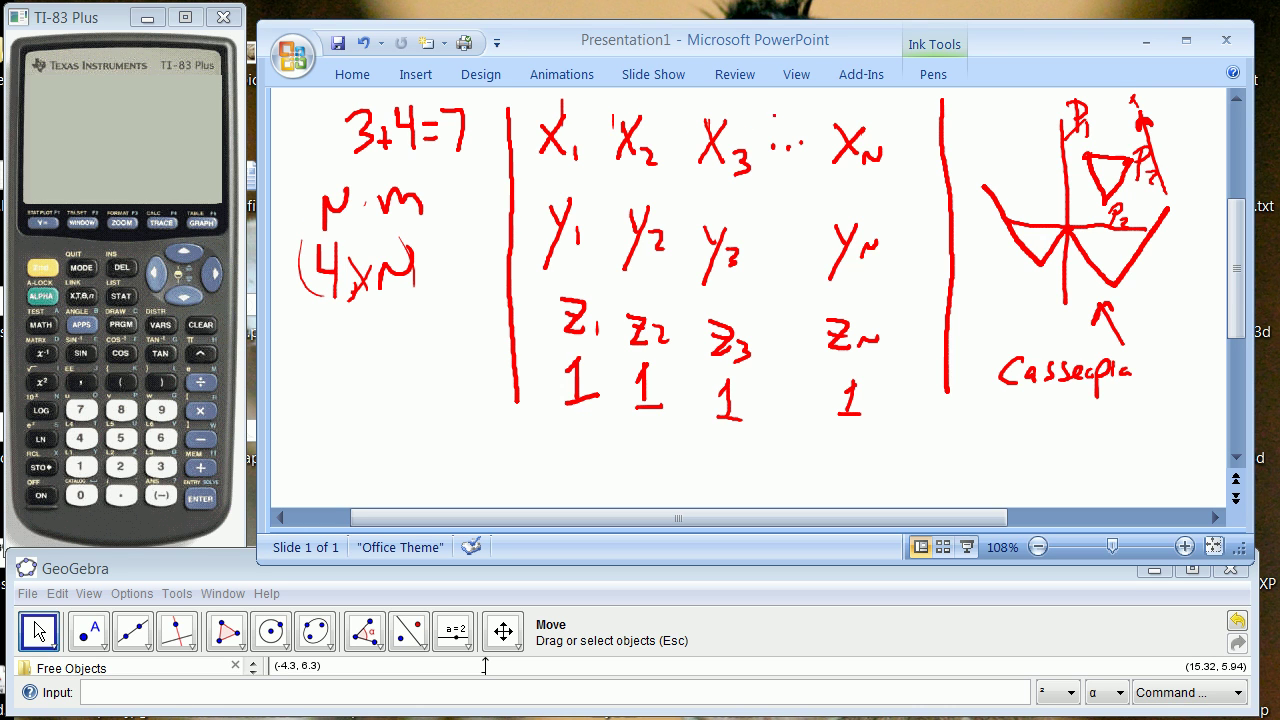
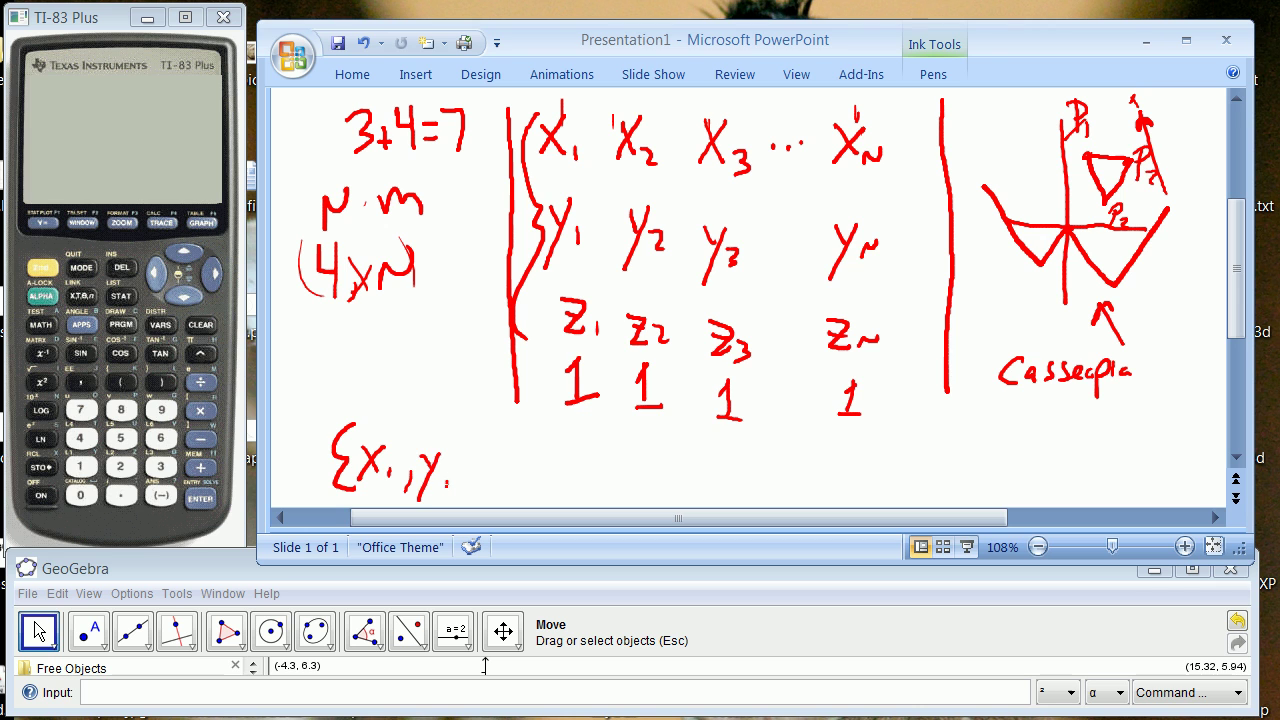
left_click_drag(500, 440, 506, 481)
left_click_drag(588, 424, 589, 490)
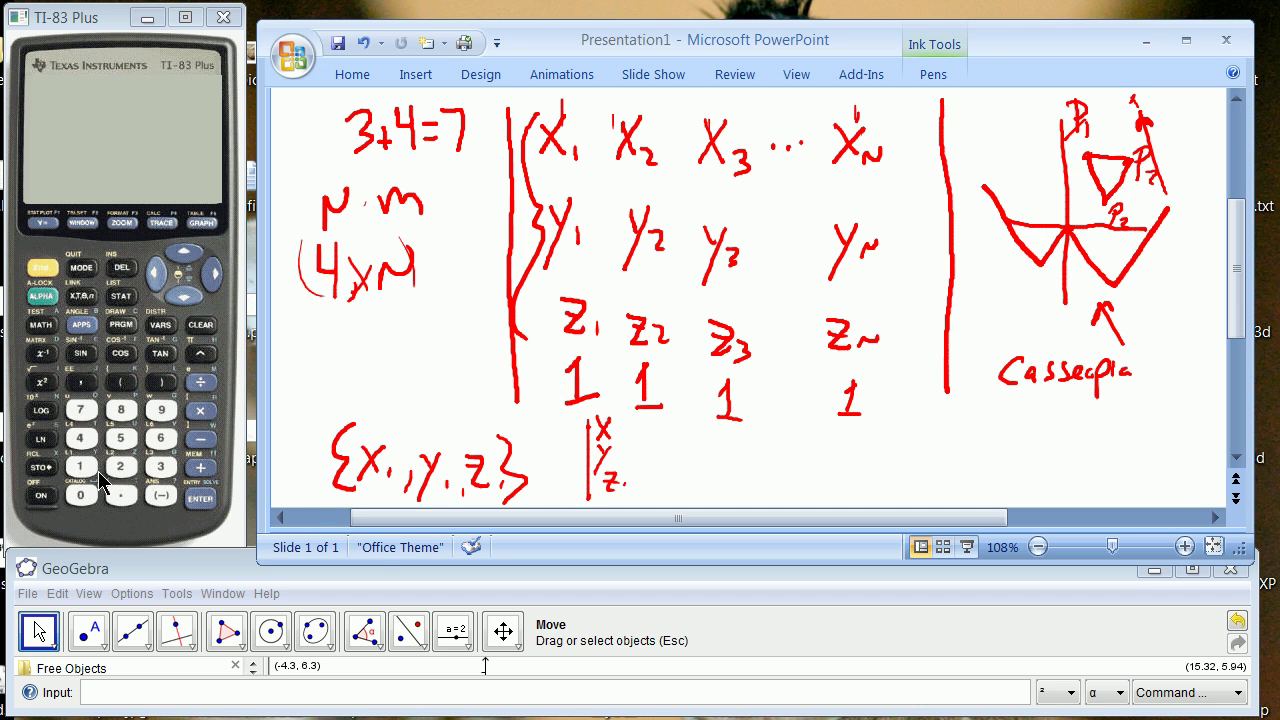
Wake the calculator and enter the list {1,2,3} on its home screen
left_click(47, 497)
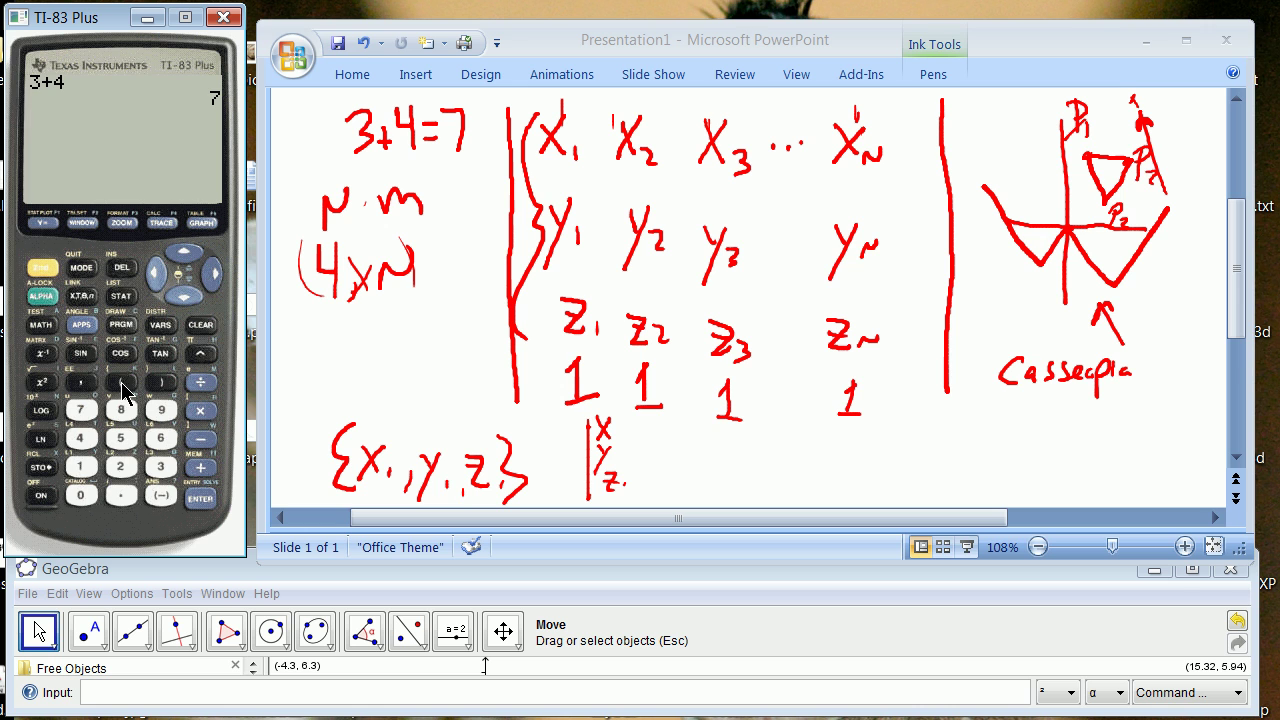
left_click(44, 270)
left_click(120, 382)
left_click(81, 466)
left_click(81, 382)
left_click(122, 466)
left_click(81, 382)
left_click(158, 466)
left_click(162, 383)
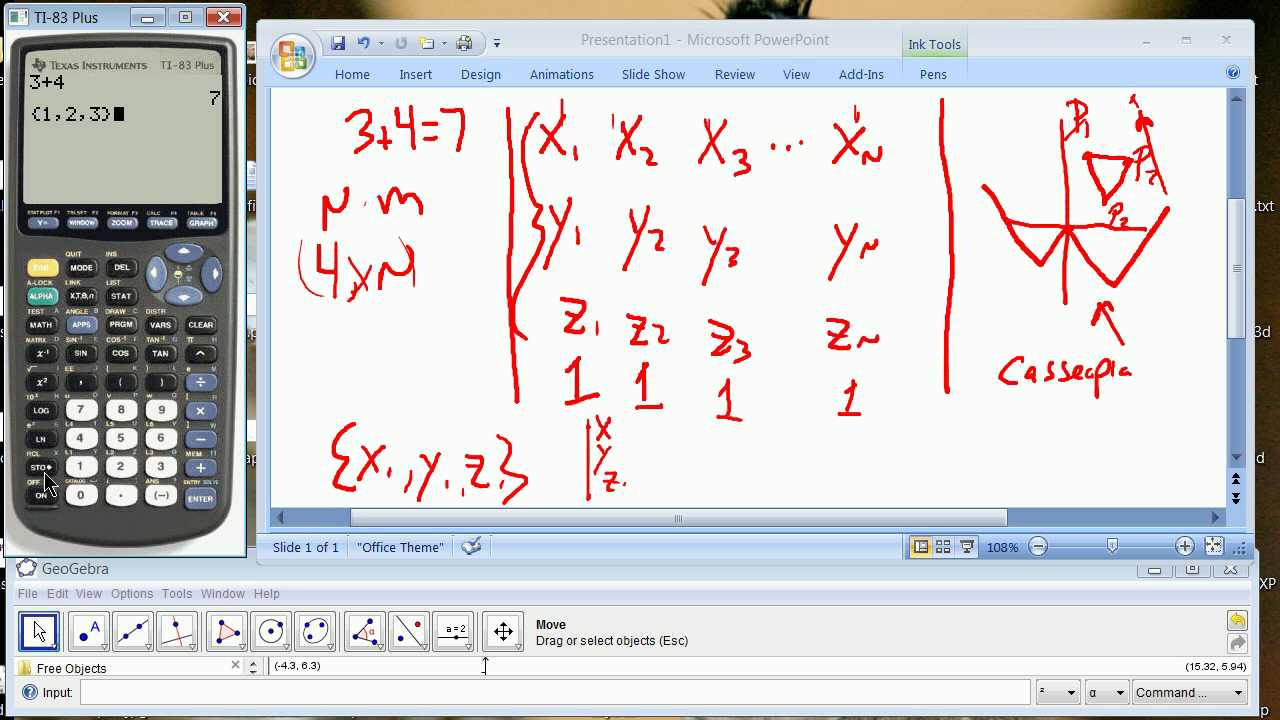
Store the list {1,2,3} in L4
left_click(42, 468)
left_click(41, 267)
left_click(79, 442)
left_click(200, 498)
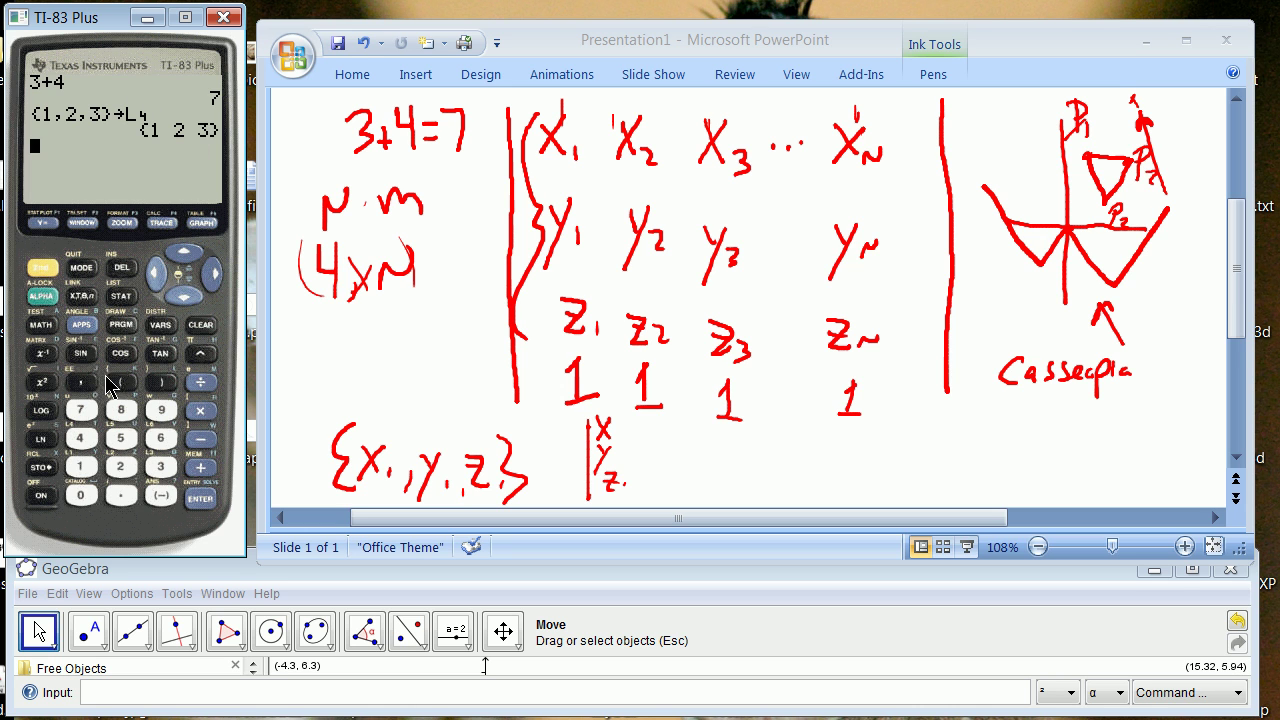
Enter a second list {10,20,30} on the calculator's home screen, correcting any mistyped digit
left_click(41, 267)
left_click(120, 384)
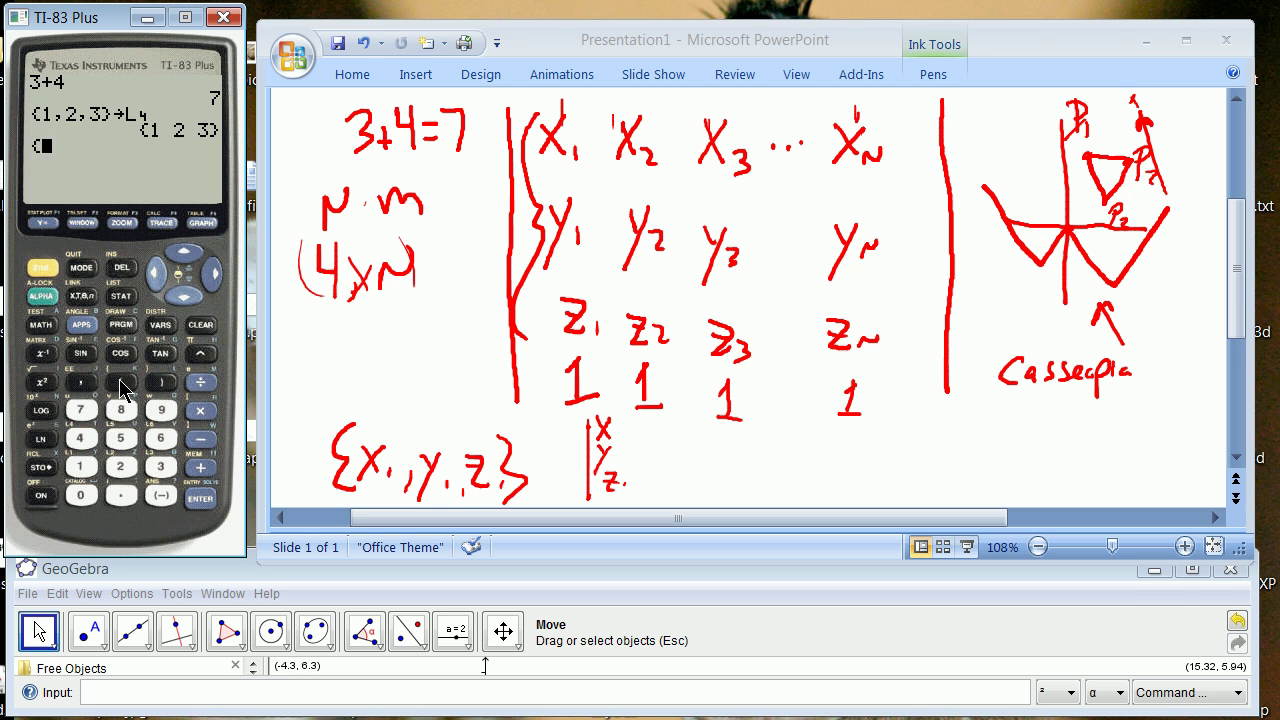
left_click(81, 470)
left_click(82, 472)
left_click(156, 274)
left_click(88, 497)
left_click(81, 382)
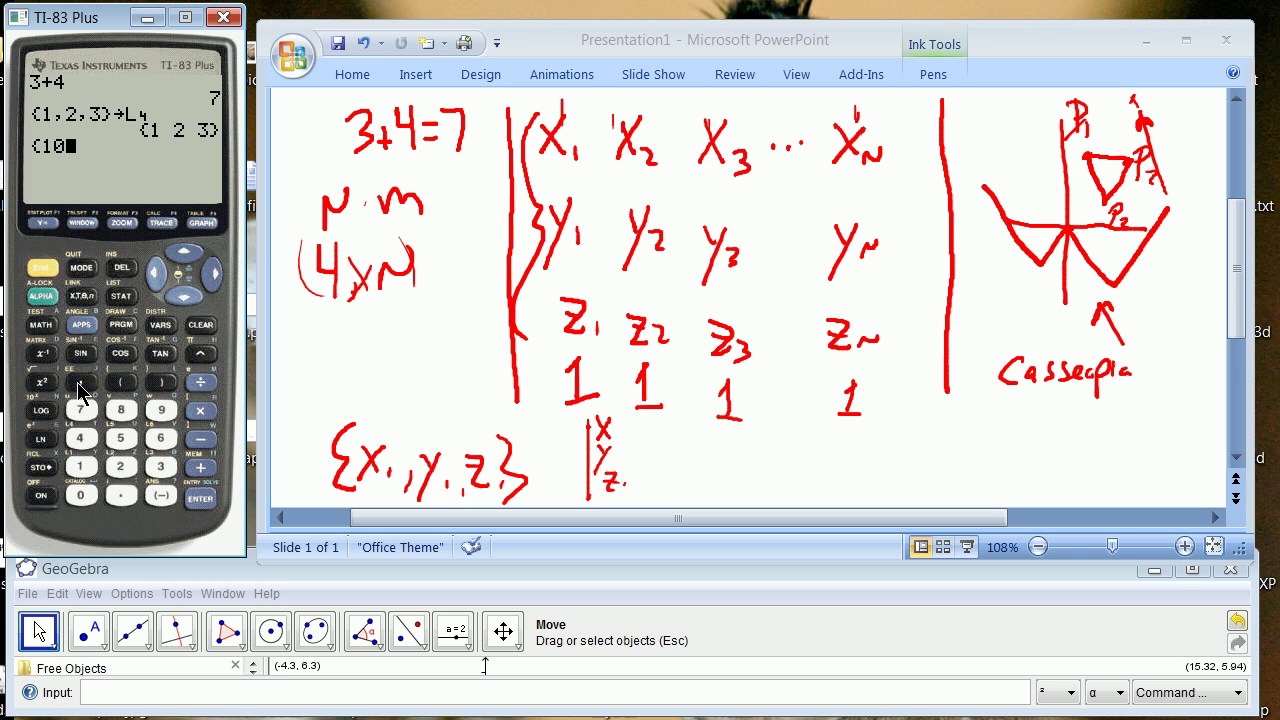
left_click(120, 470)
left_click(88, 497)
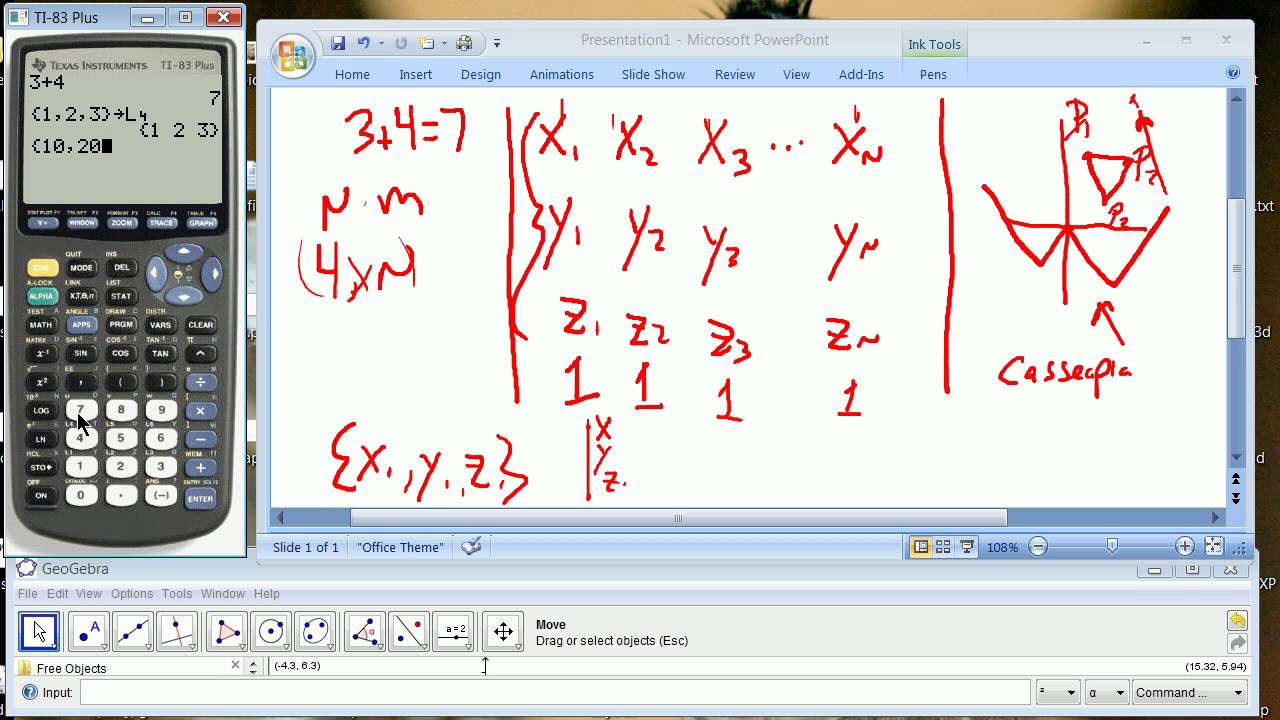
left_click(81, 388)
left_click(158, 470)
left_click(81, 497)
left_click(42, 270)
left_click(161, 383)
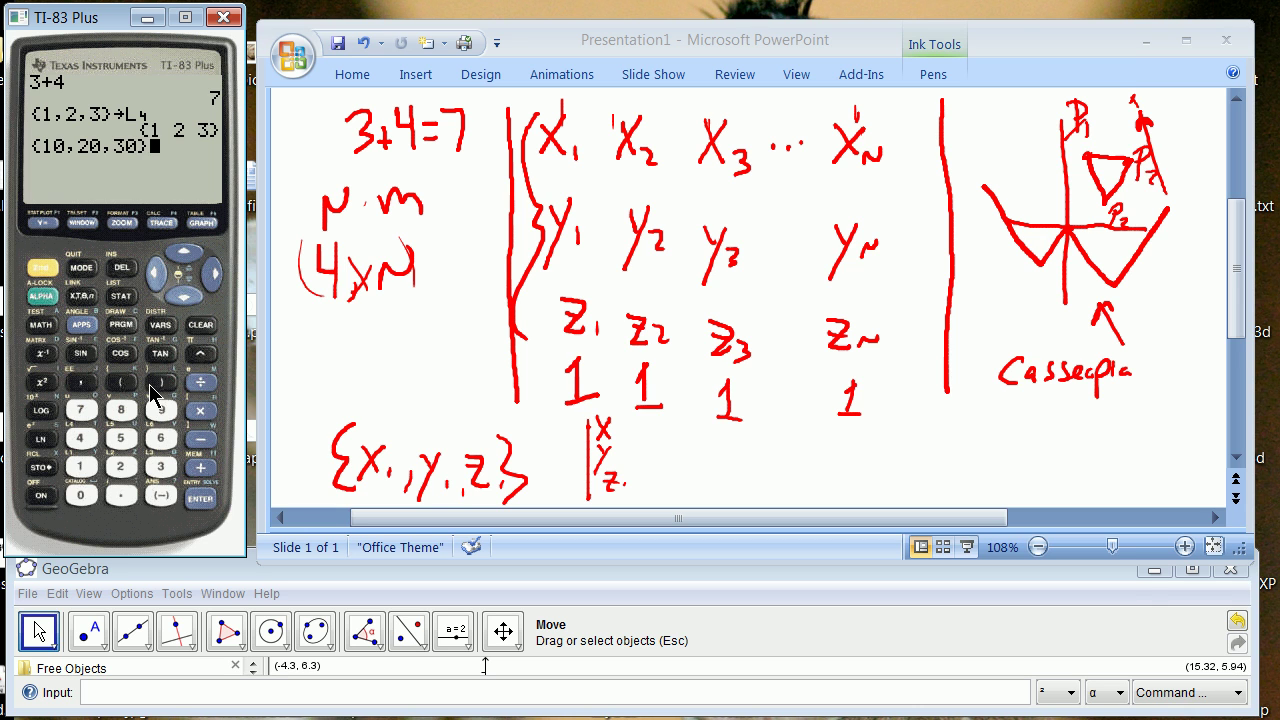
Store the list {10,20,30} in L5
left_click(42, 468)
left_click(120, 438)
left_click(201, 499)
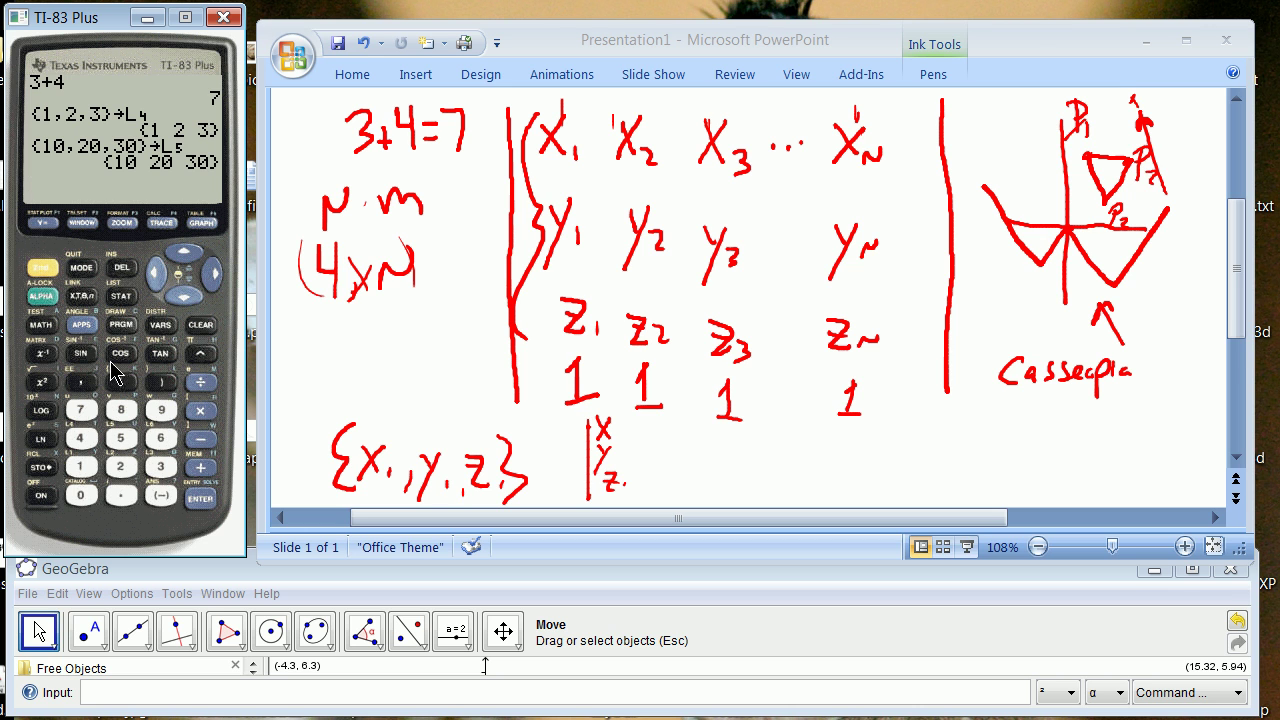
Enter a third list {100,200,300} on the calculator's home screen
left_click(42, 268)
left_click(119, 384)
left_click(80, 466)
left_click(82, 496)
left_click(82, 496)
left_click(81, 383)
left_click(120, 467)
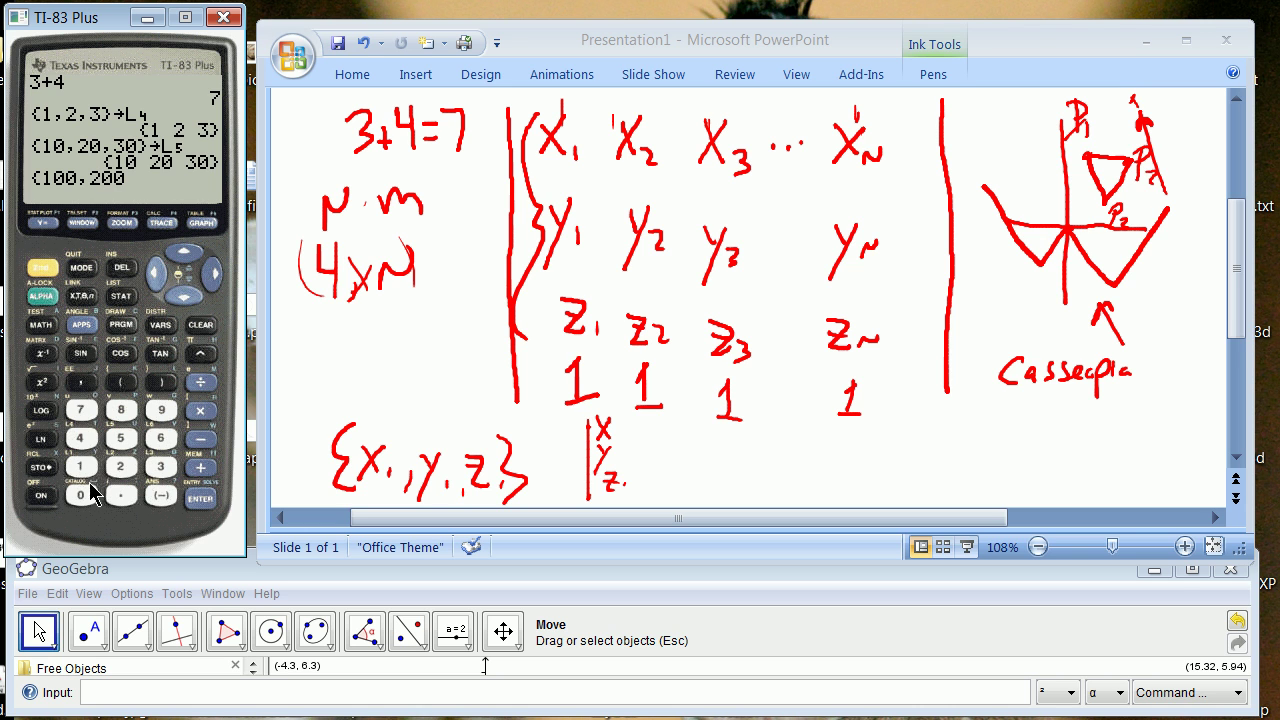
left_click(81, 383)
left_click(160, 468)
left_click(82, 496)
left_click(82, 496)
left_click(163, 386)
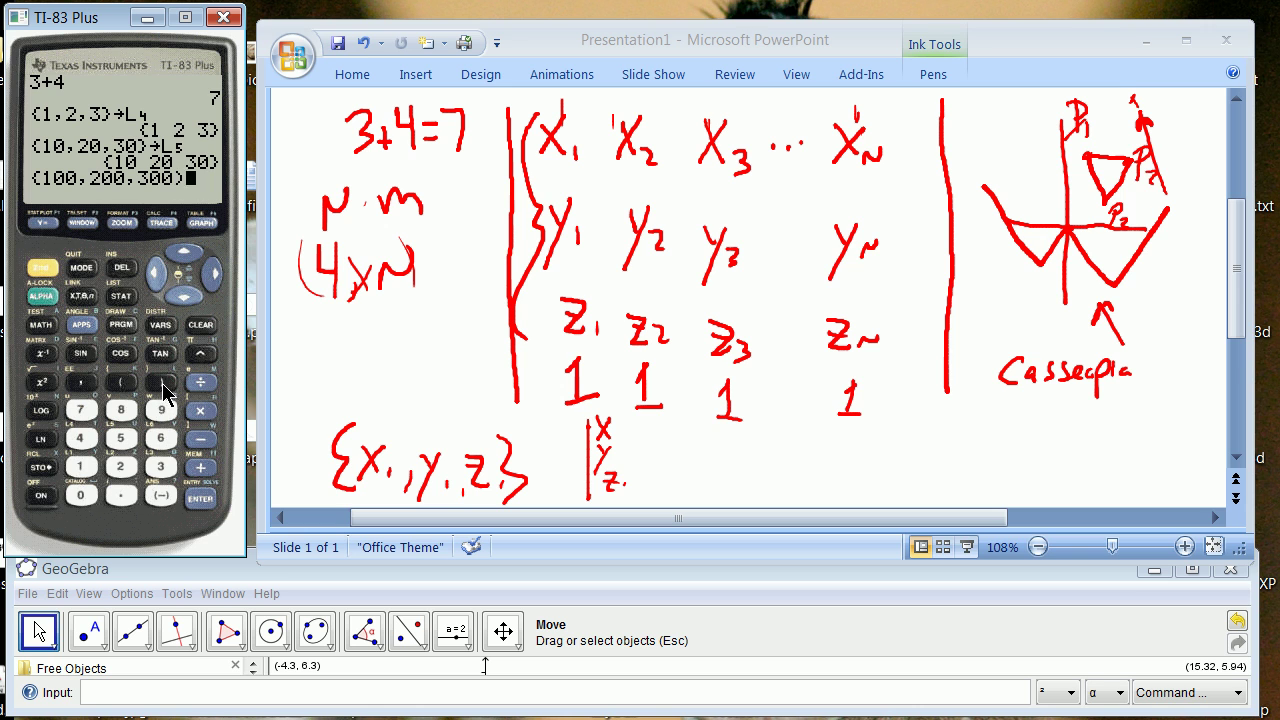
Try to store the list {100,200,300} in L6
left_click(42, 482)
left_click(41, 270)
left_click(159, 440)
left_click(203, 495)
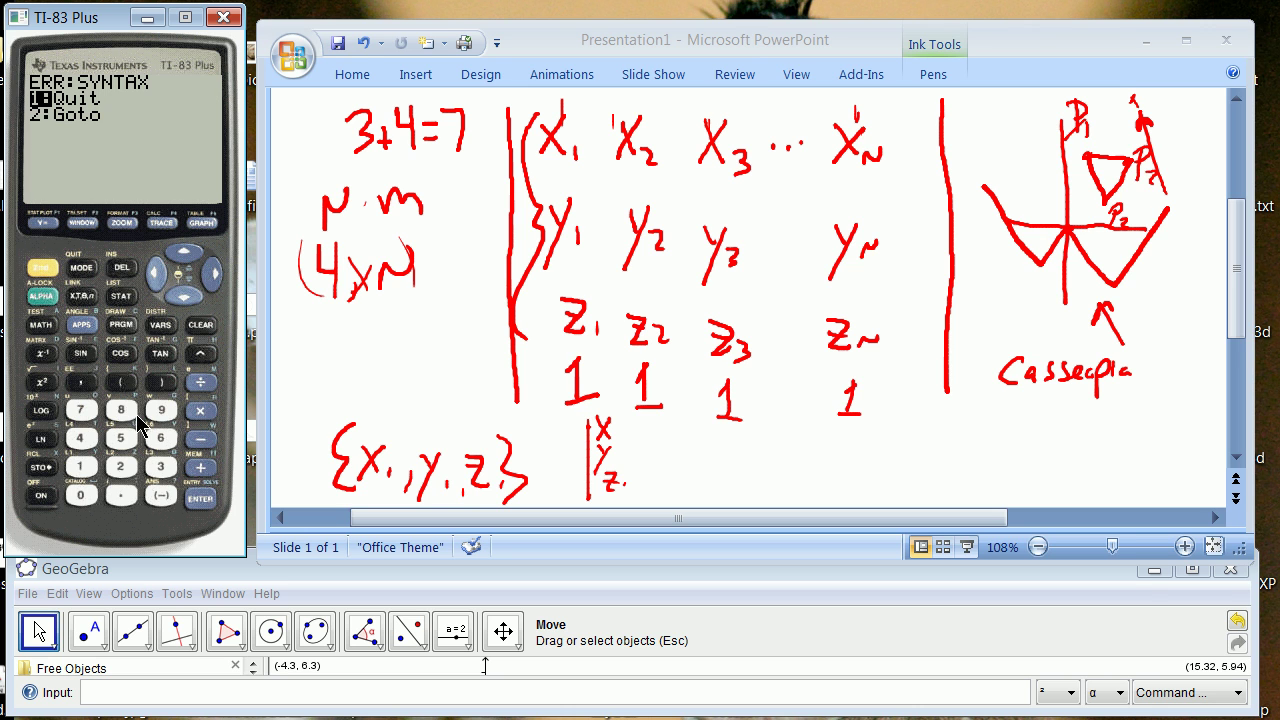
Go to the syntax error, put the missing store arrow before L6, and run the corrected {100,200,300} entry
left_click(186, 296)
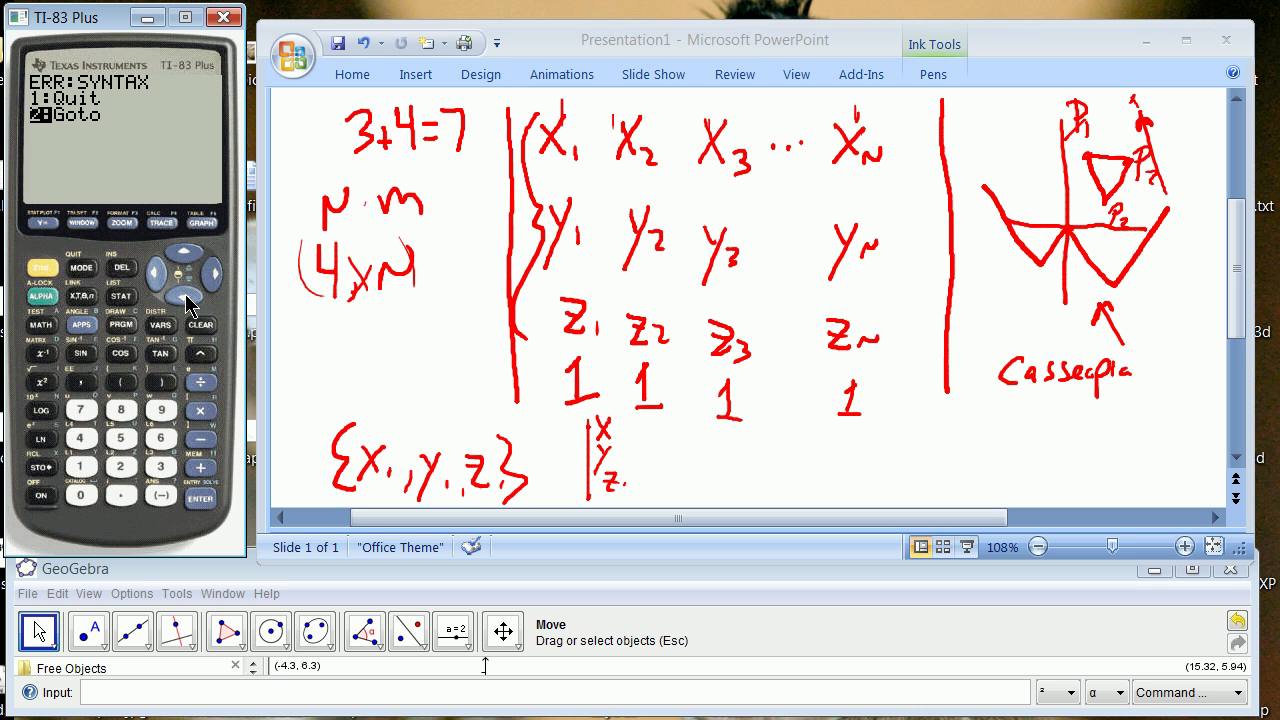
left_click(205, 497)
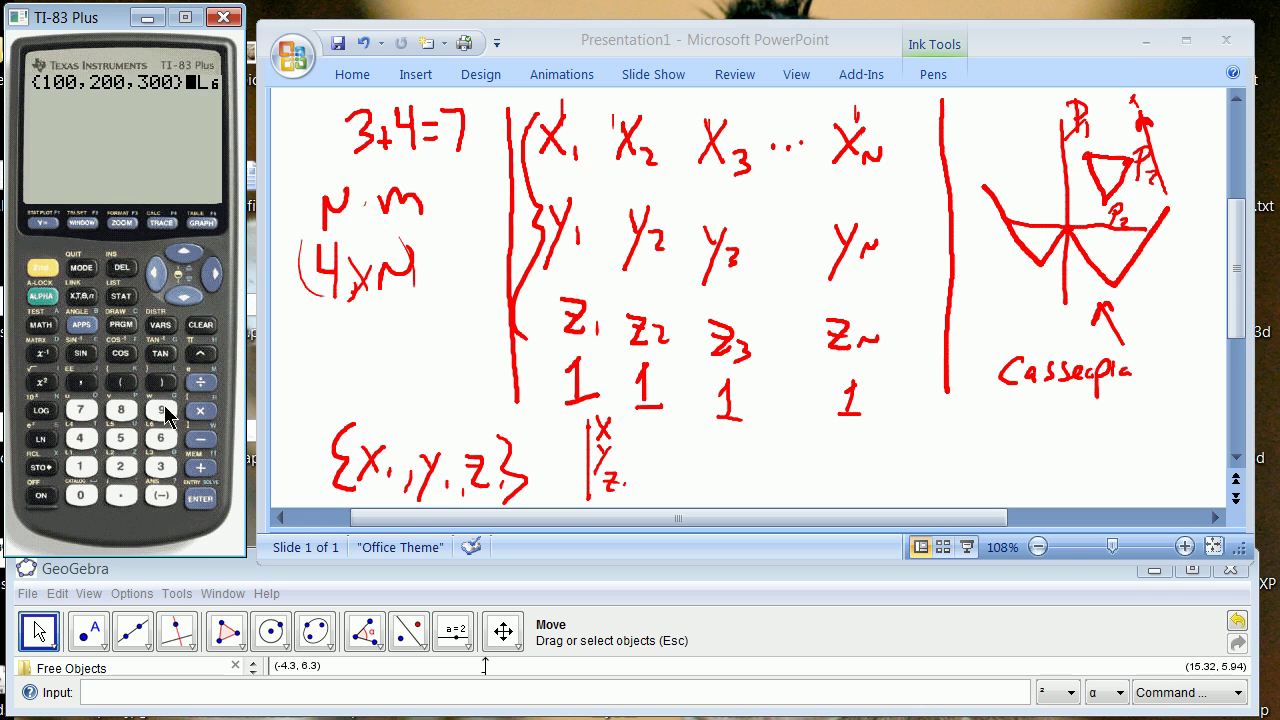
left_click(213, 271)
left_click(213, 271)
left_click(213, 271)
left_click(200, 500)
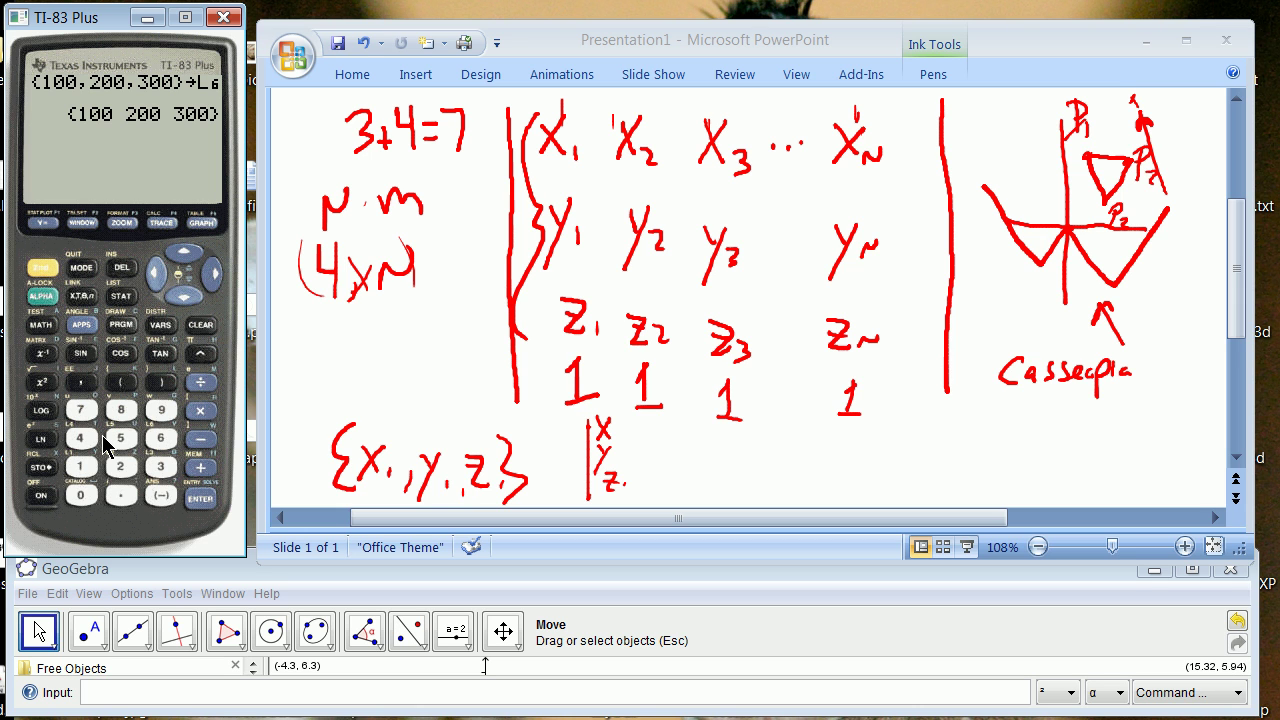
Examine the calculator's list operations for the list-to-matrix conversion, and return to the home screen
left_click(40, 272)
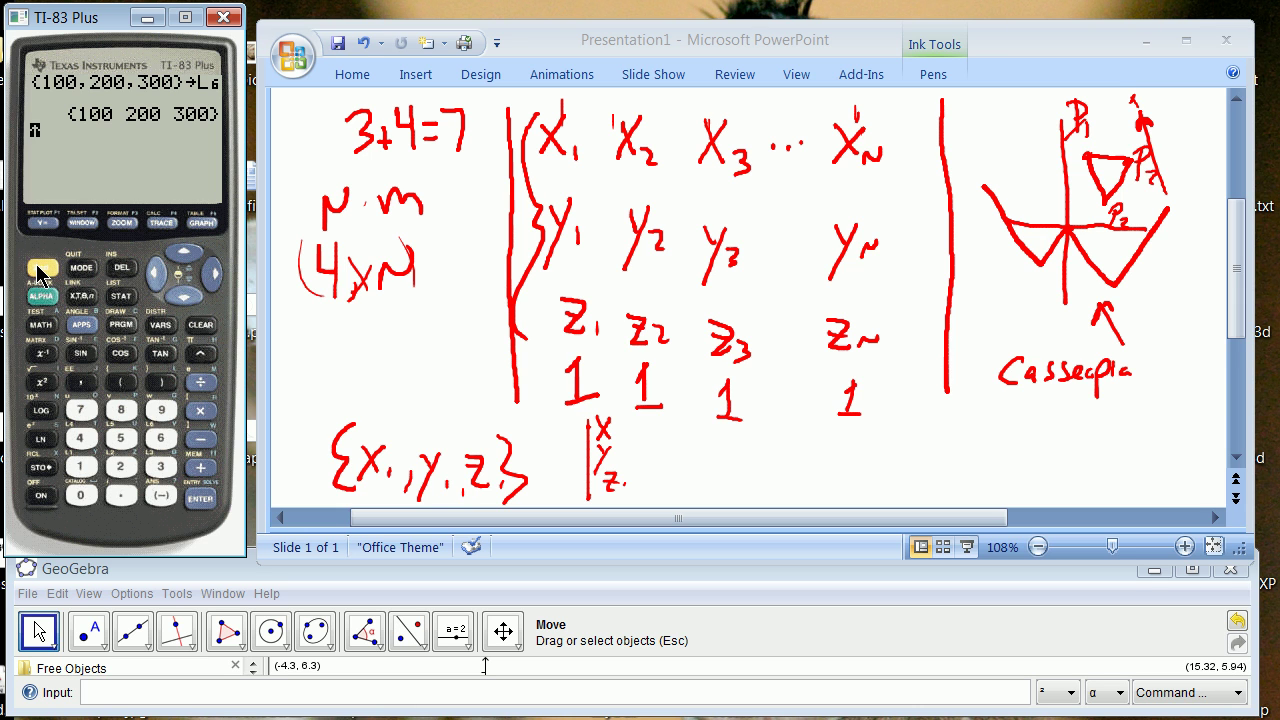
left_click(119, 300)
left_click(213, 274)
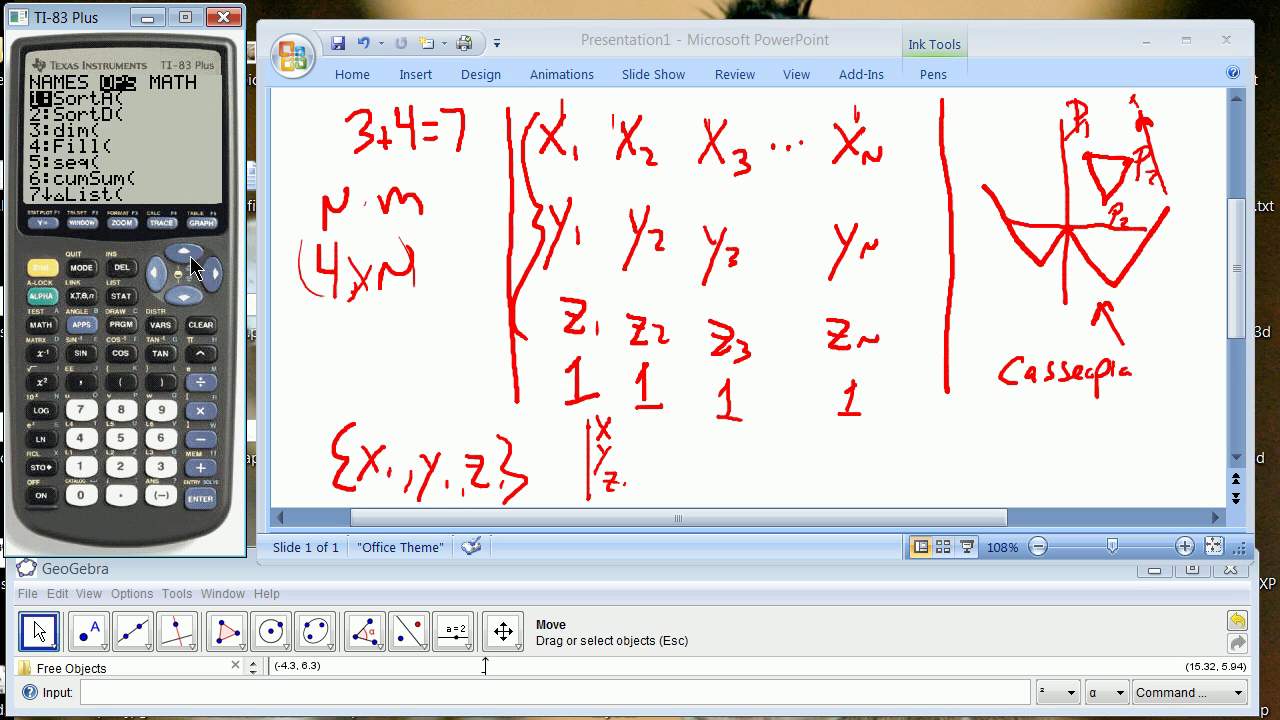
left_click(184, 252)
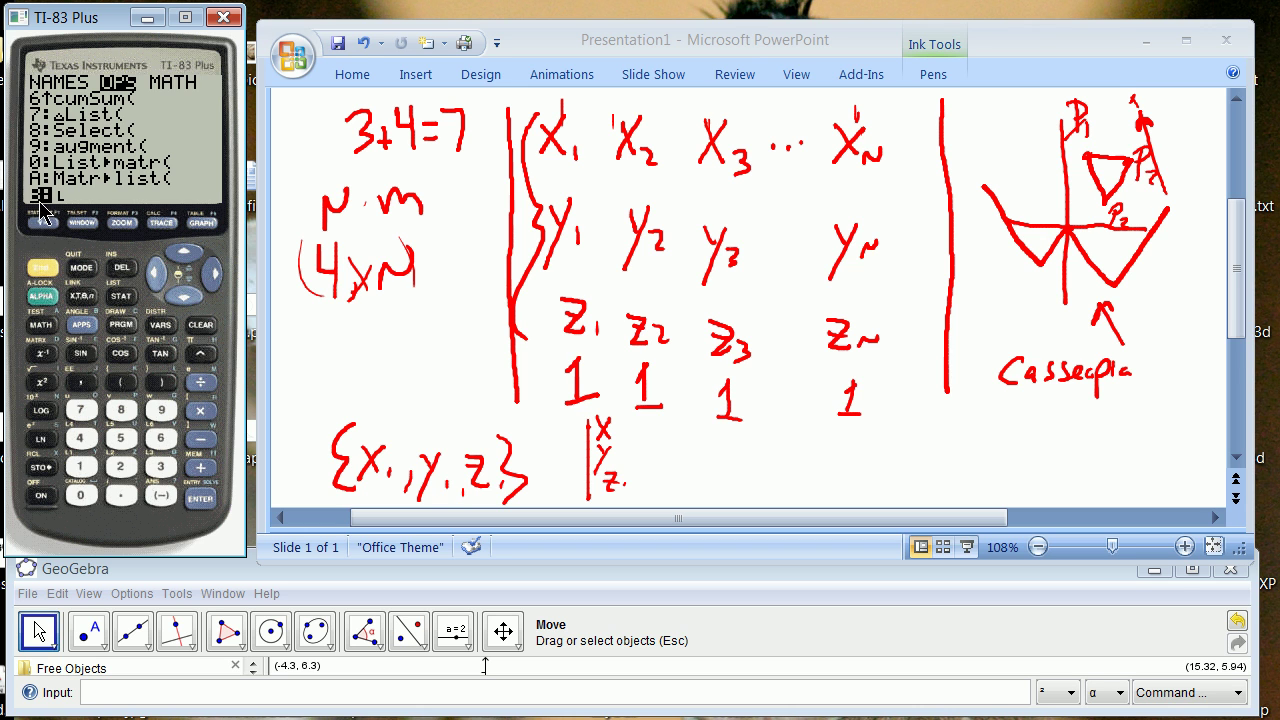
left_click(46, 279)
key("6")
key("Return")
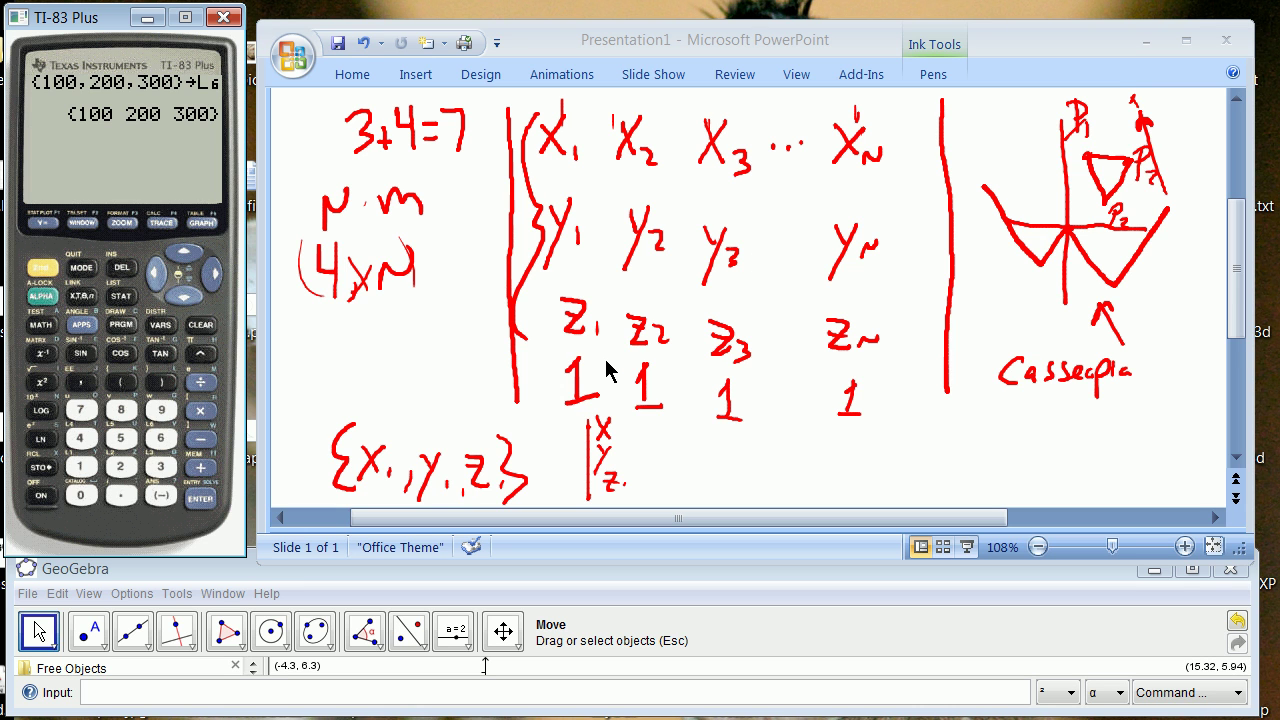
key("Escape")
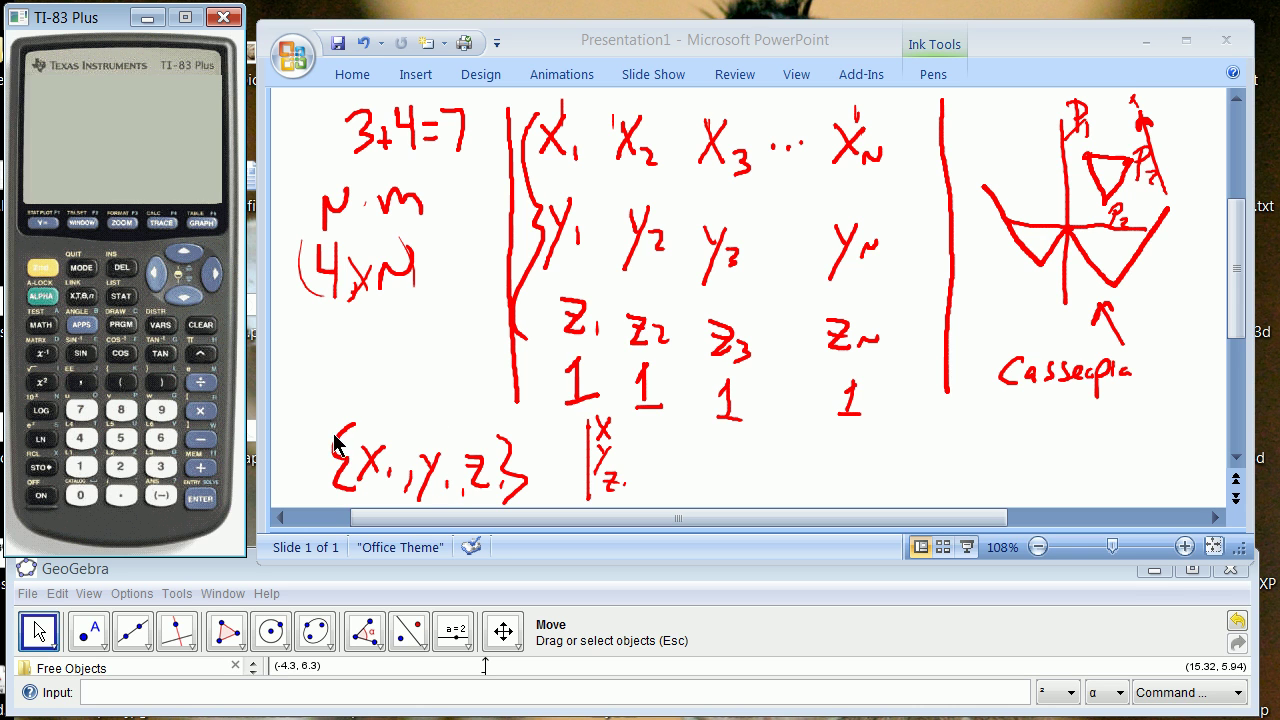
key("Return")
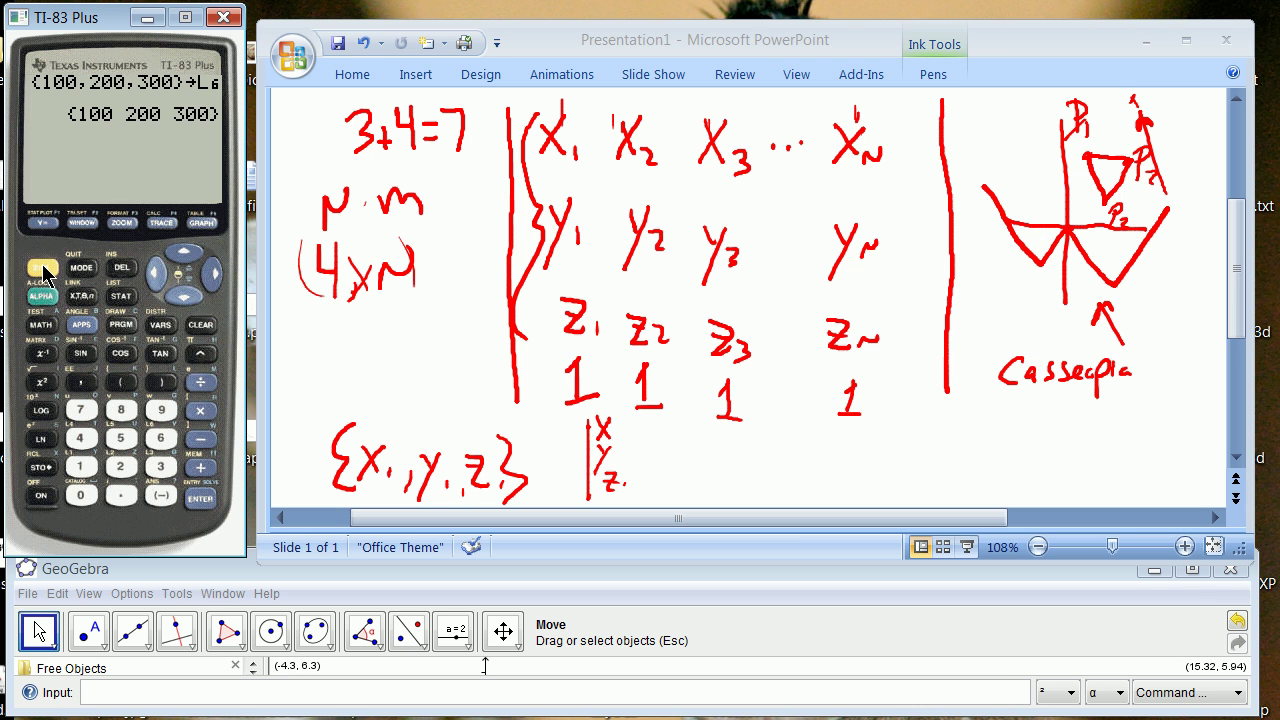
Insert the List▸matr( command from the matrix math operations on the calculator's home screen
left_click(41, 355)
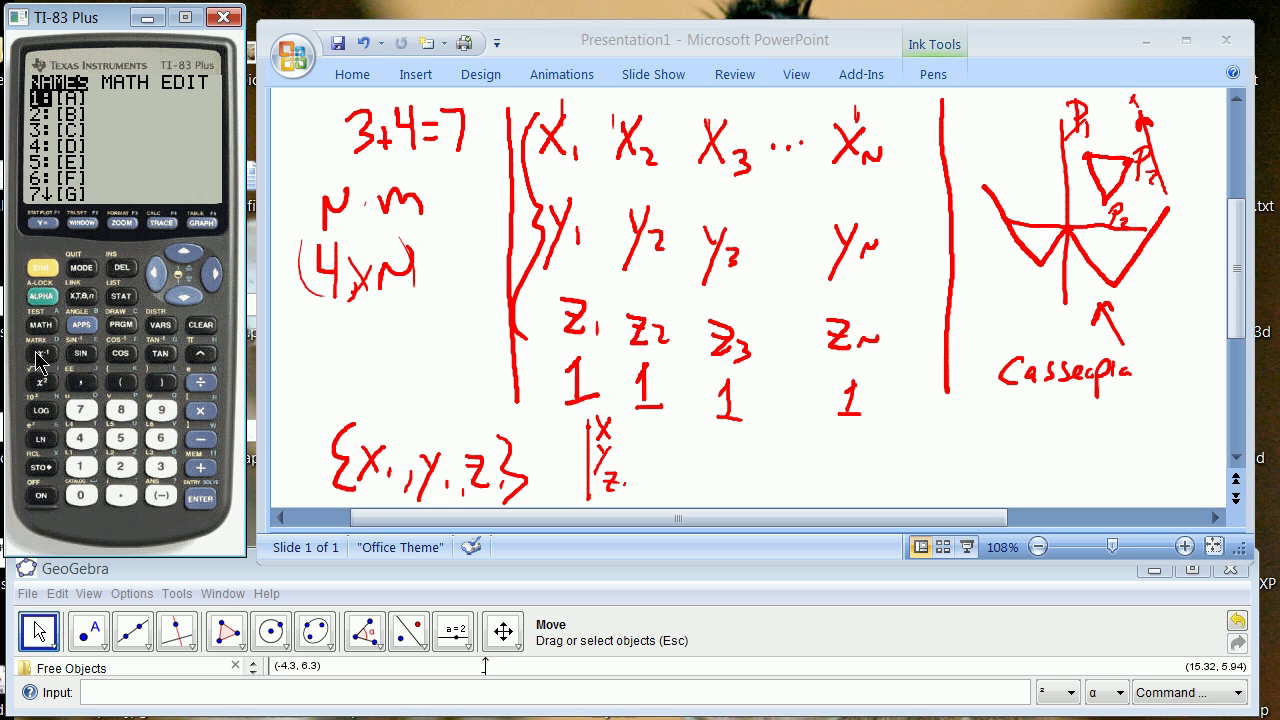
left_click(213, 274)
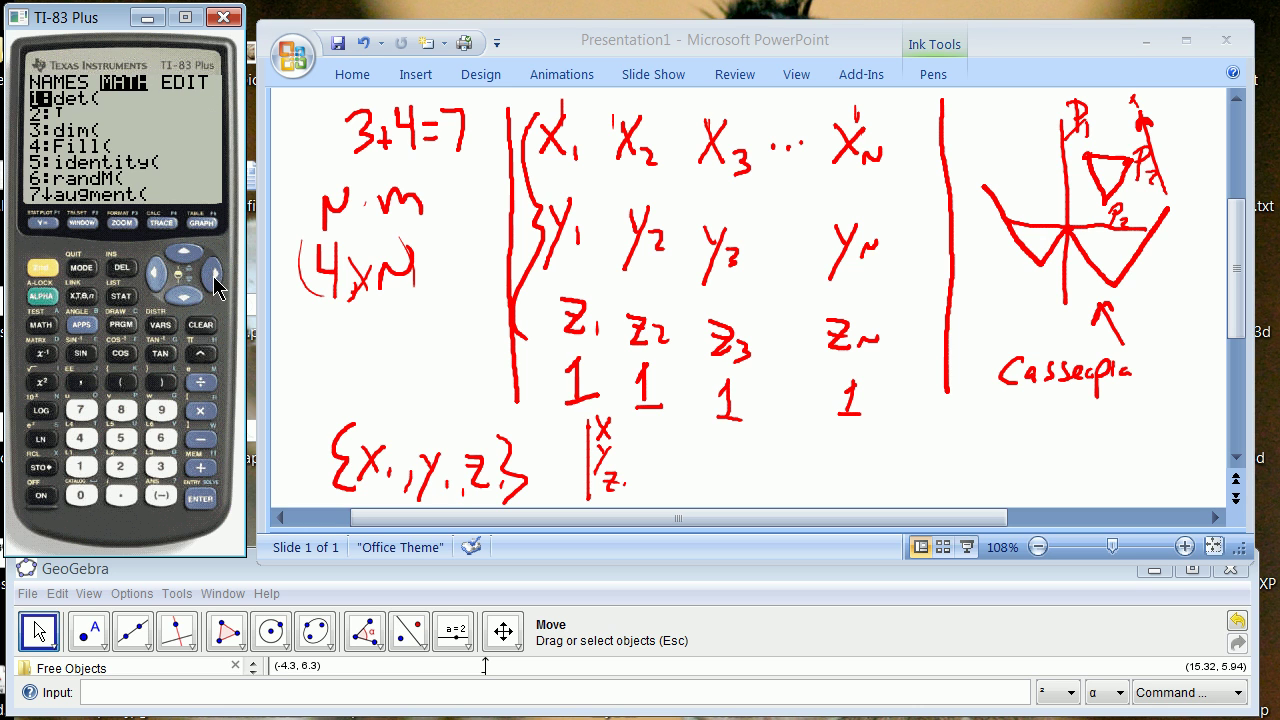
left_click(194, 304)
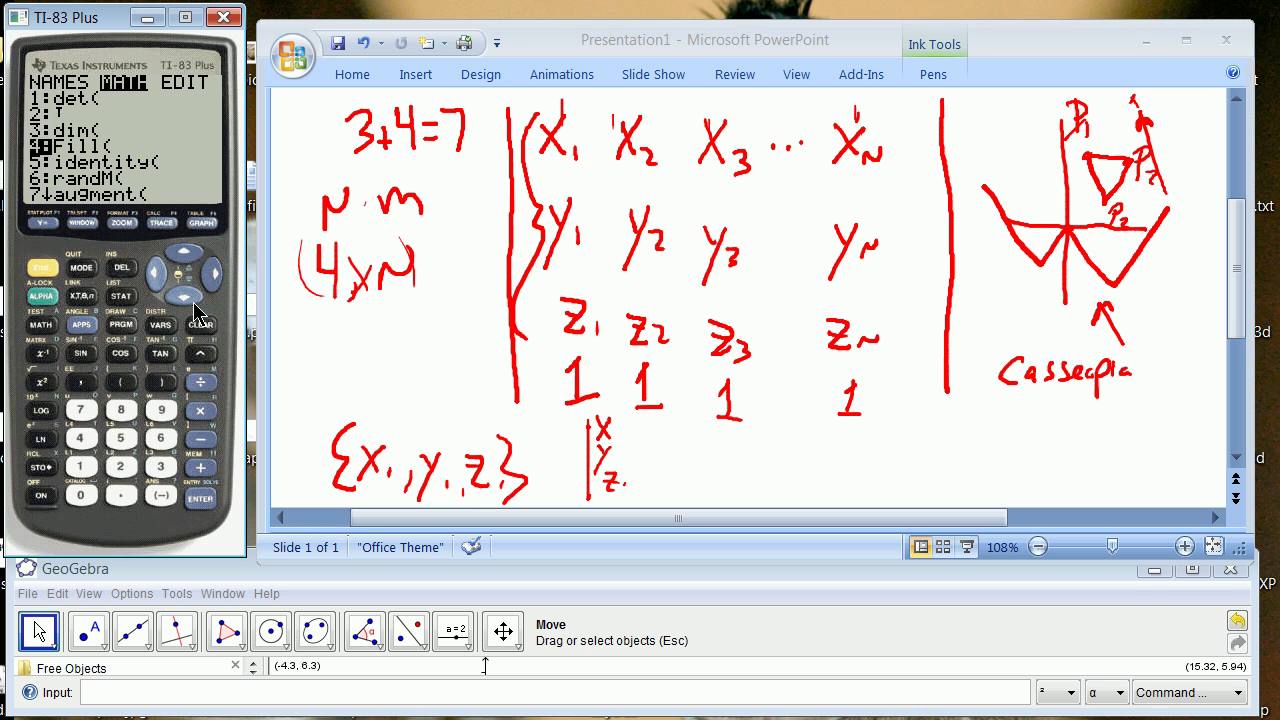
left_click(194, 304)
left_click(194, 304)
left_click(194, 304)
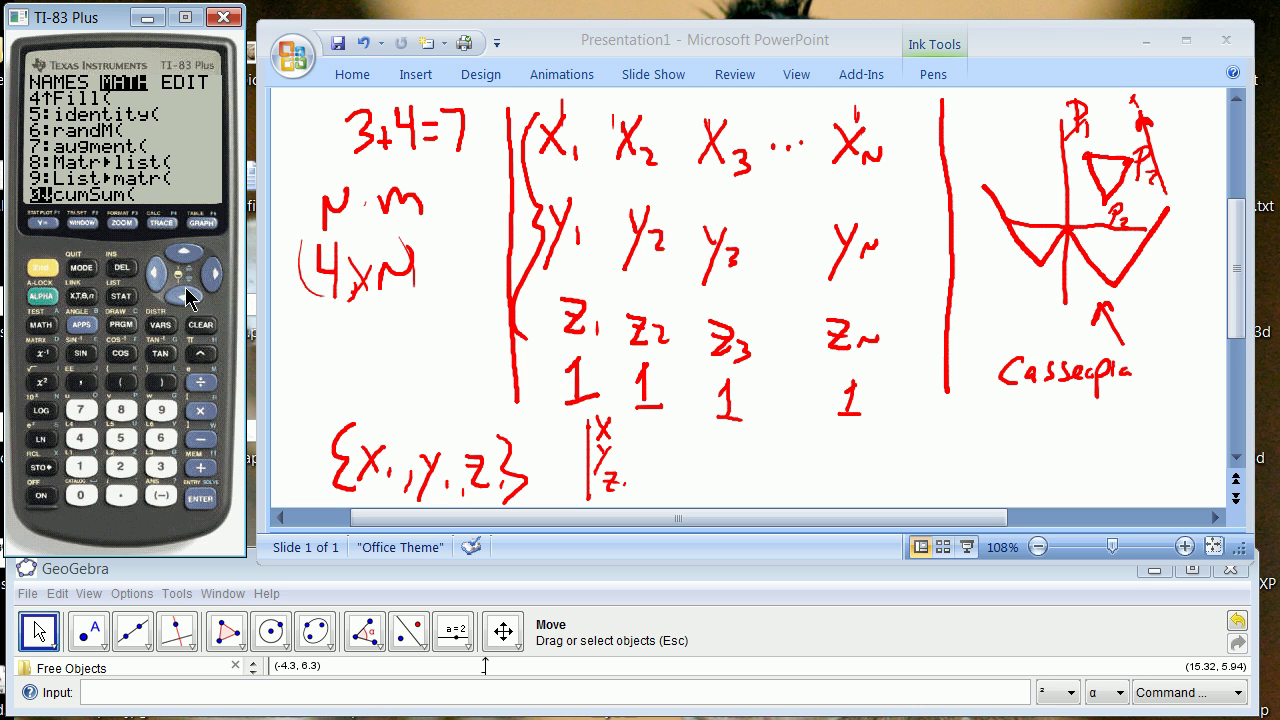
left_click(185, 256)
left_click(201, 497)
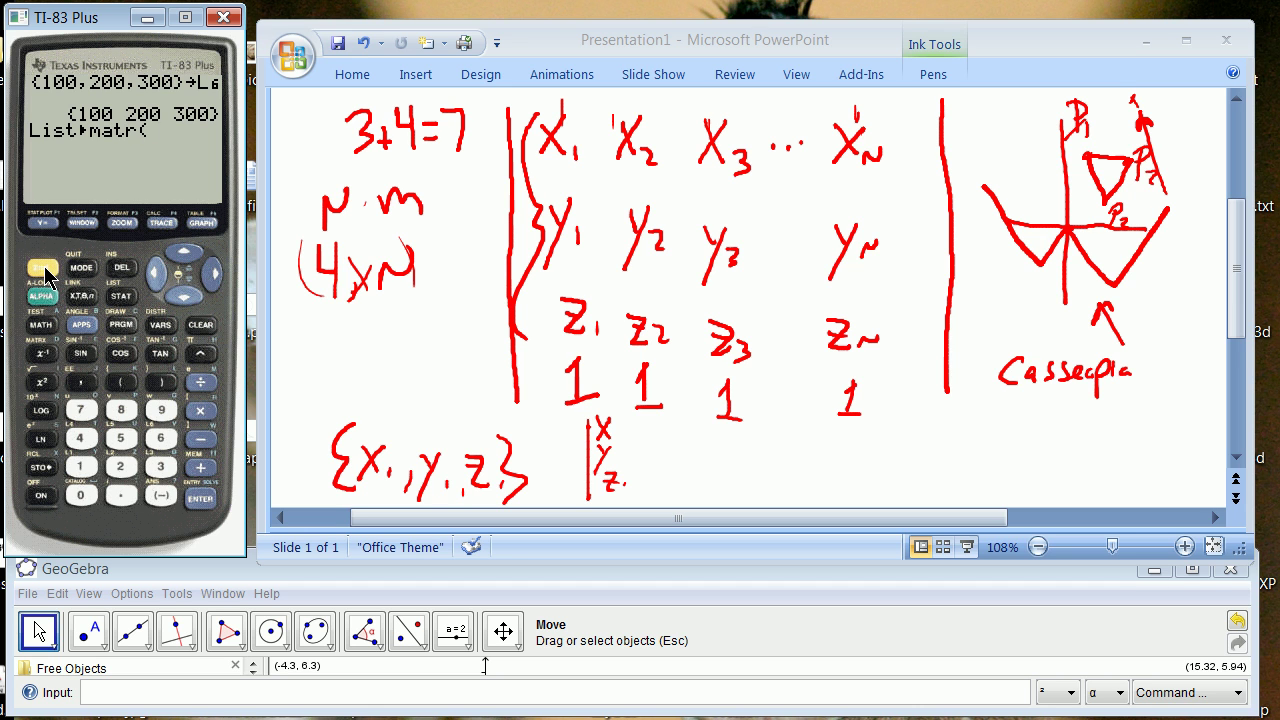
Complete the List▸matr( command with L4, L5, L6 and matrix [A] as arguments, and run it
left_click(82, 440)
left_click(81, 382)
left_click(40, 268)
left_click(81, 382)
left_click(44, 270)
left_click(84, 386)
left_click(43, 297)
left_click(42, 356)
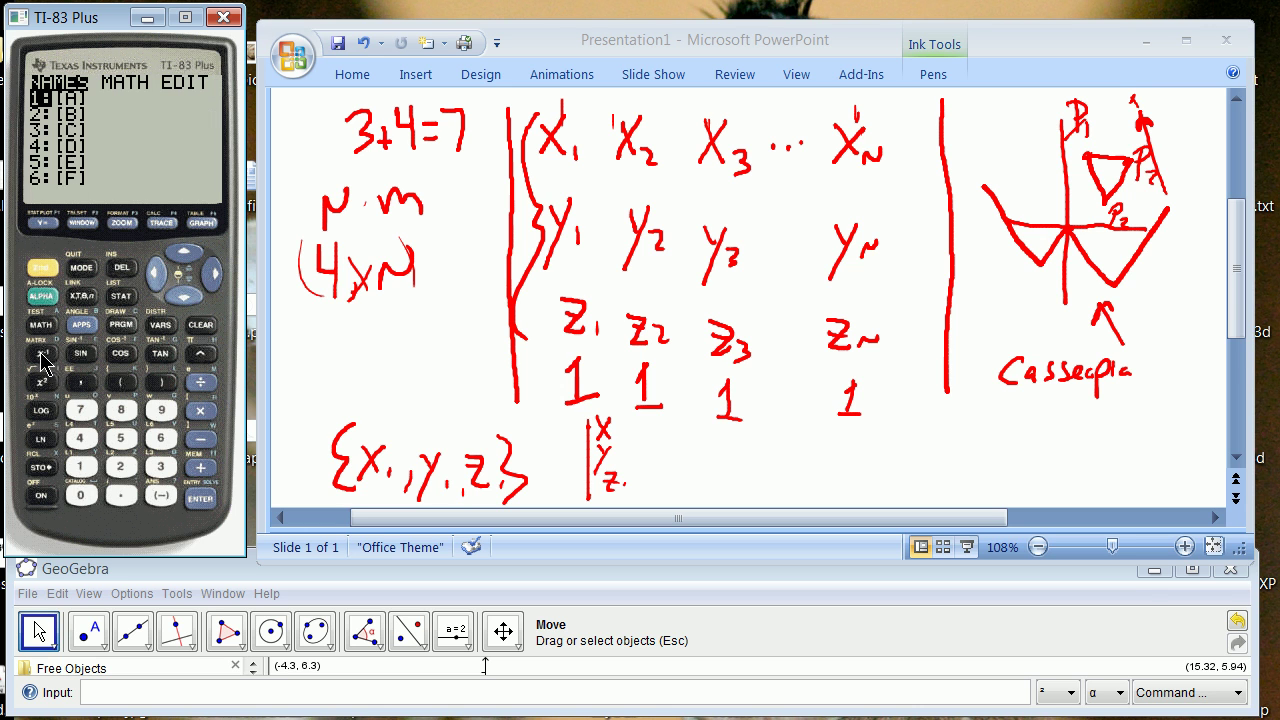
left_click(204, 499)
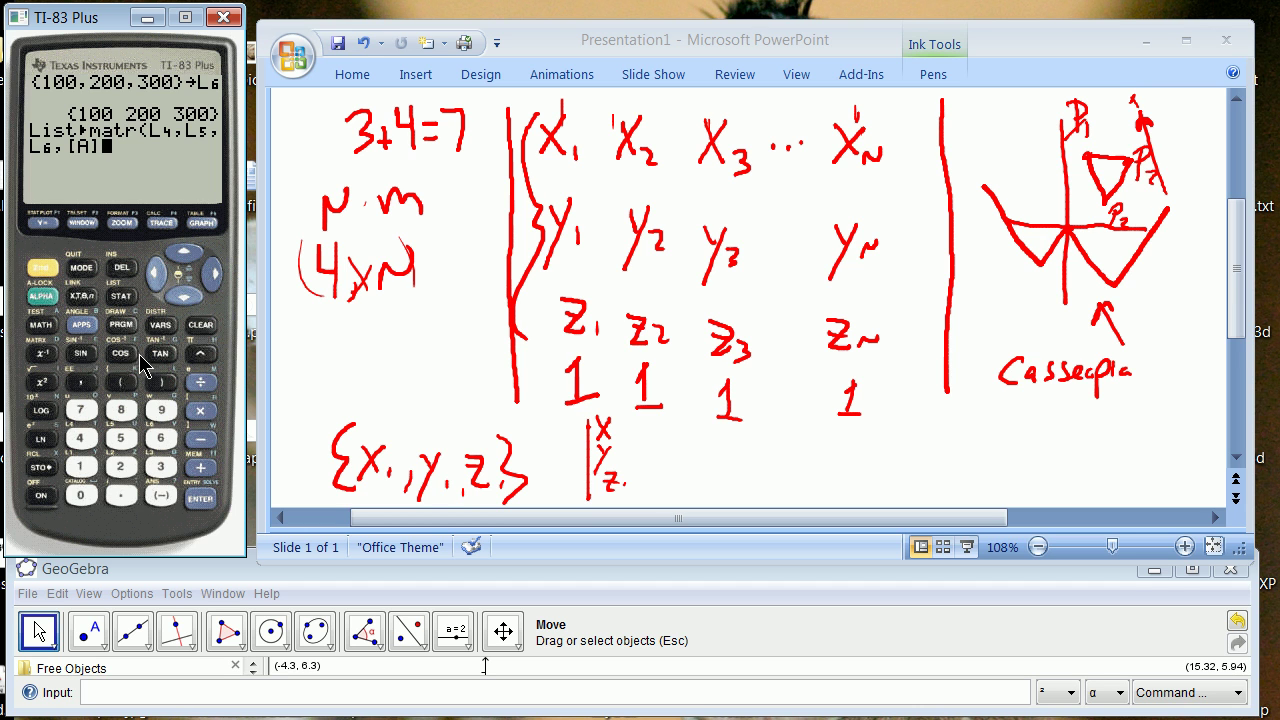
left_click(167, 386)
left_click(204, 508)
Display the contents of matrix [A] on the calculator's home screen
left_click(45, 270)
left_click(42, 353)
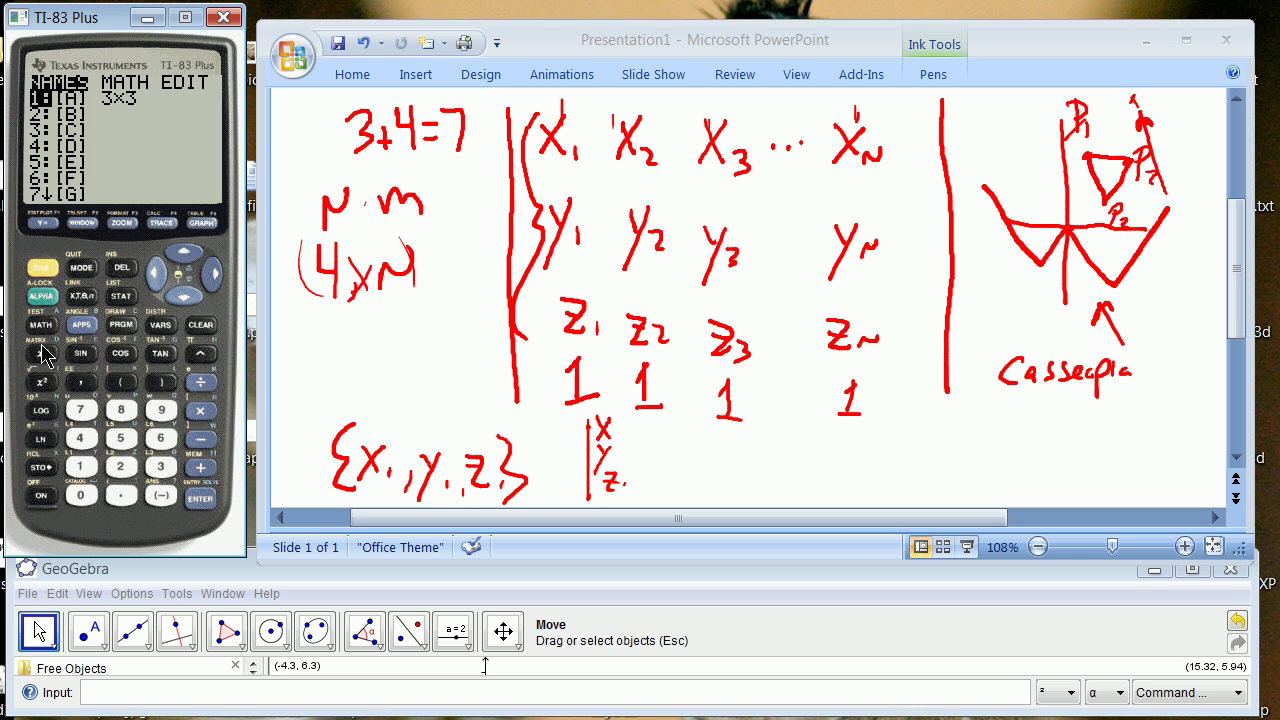
left_click(201, 498)
left_click(201, 498)
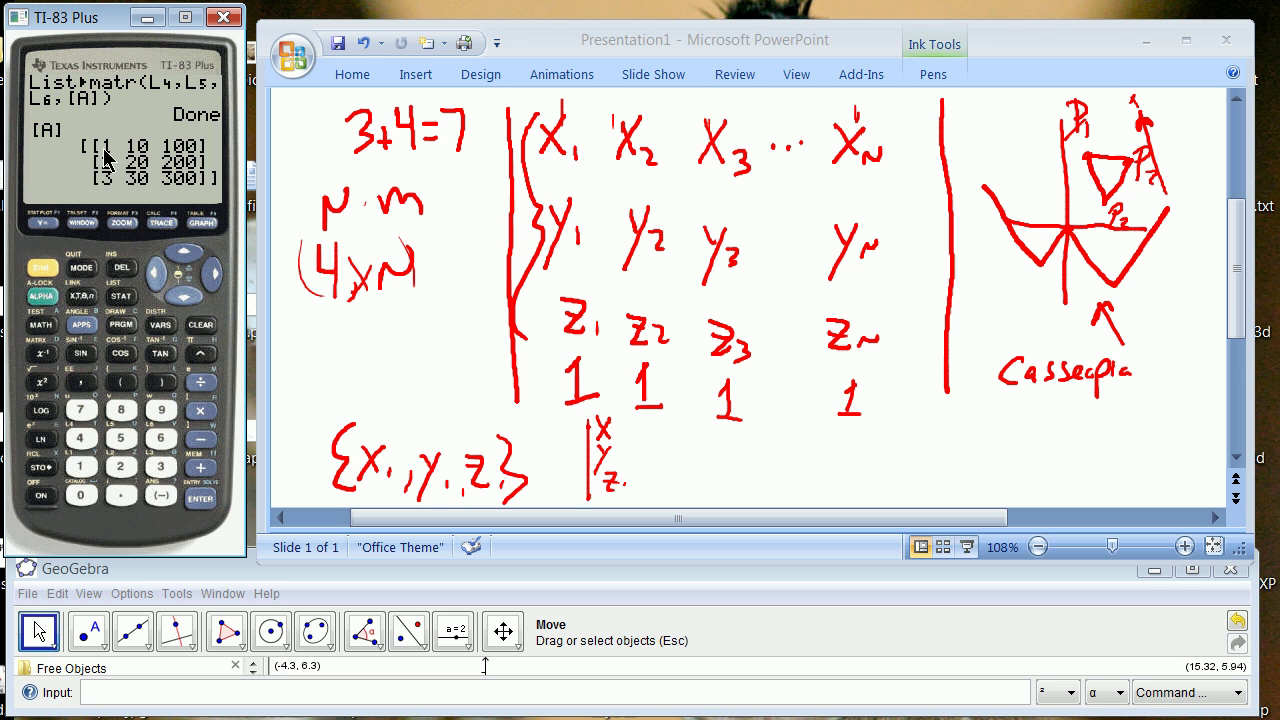
Compute the transpose of matrix [A] on the calculator's home screen
left_click(47, 275)
left_click(42, 355)
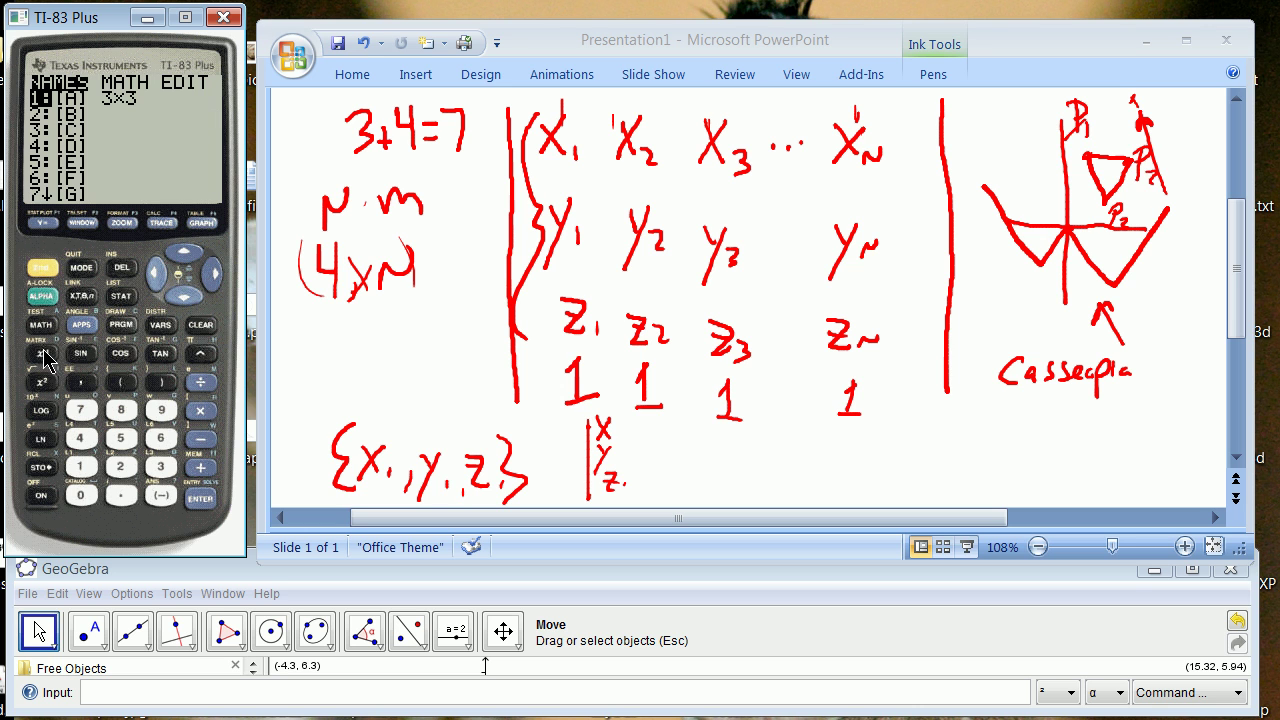
left_click(200, 498)
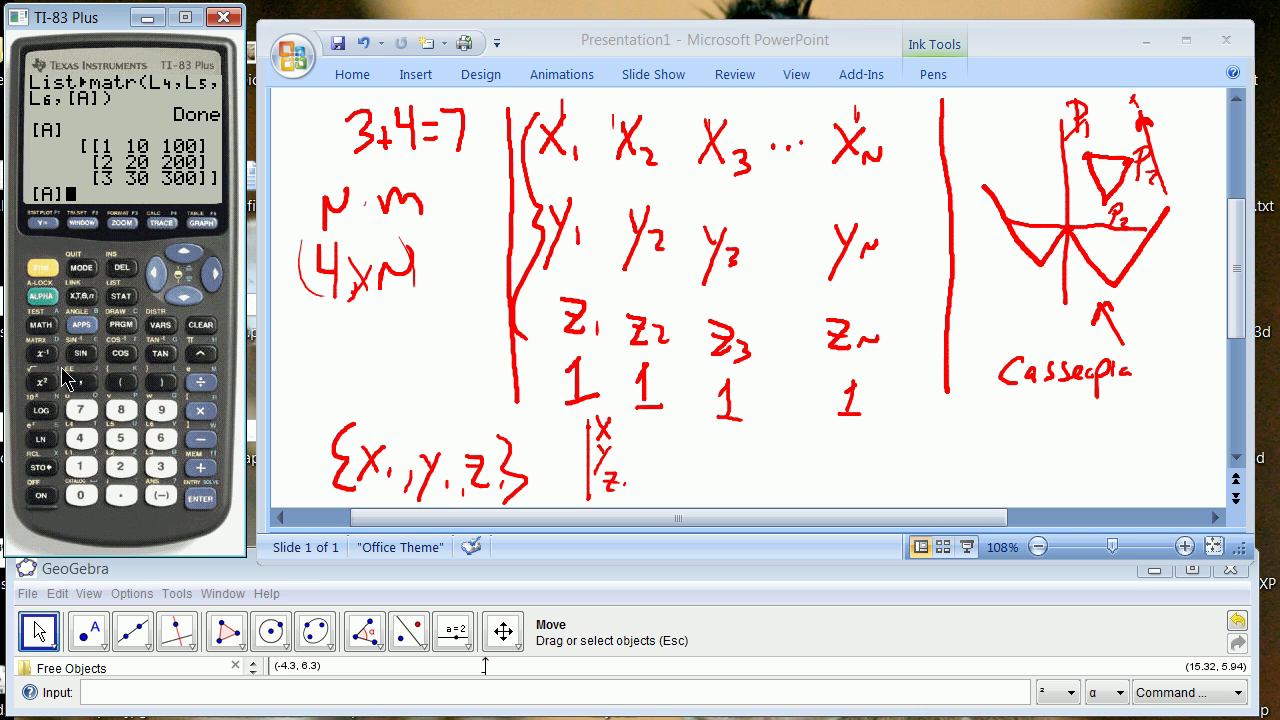
left_click(42, 270)
left_click(42, 355)
left_click(211, 273)
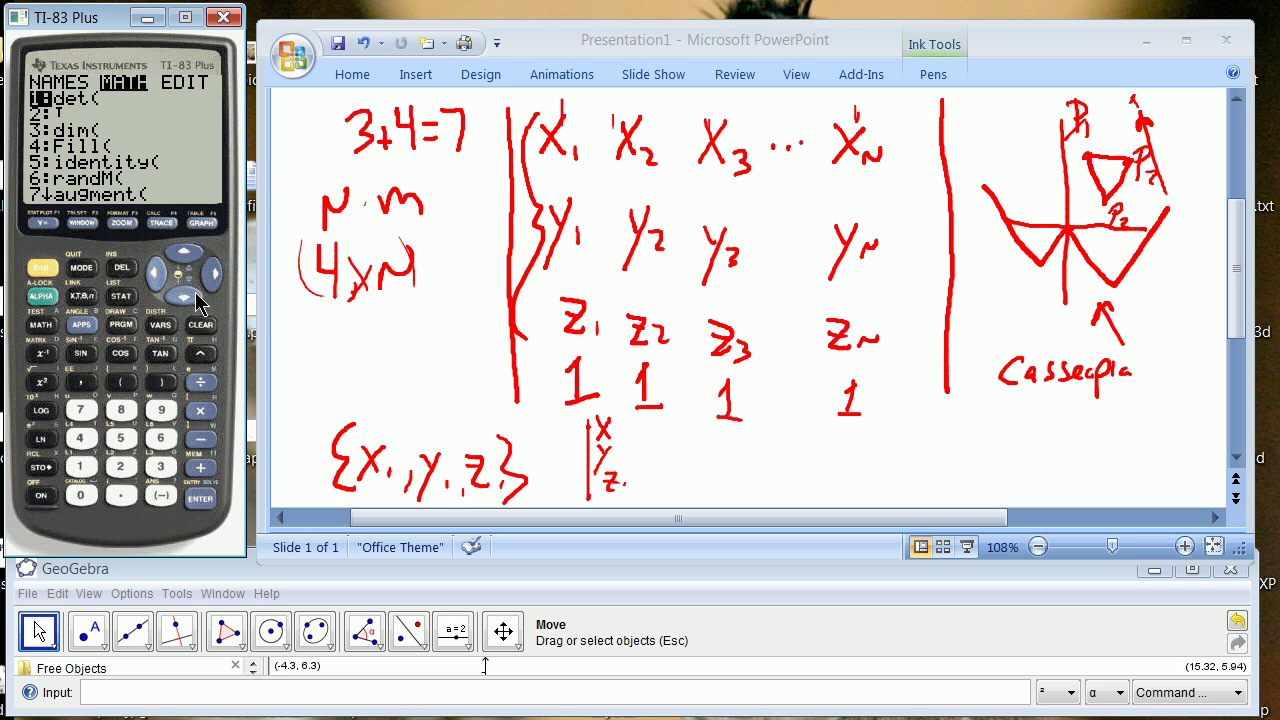
left_click(185, 298)
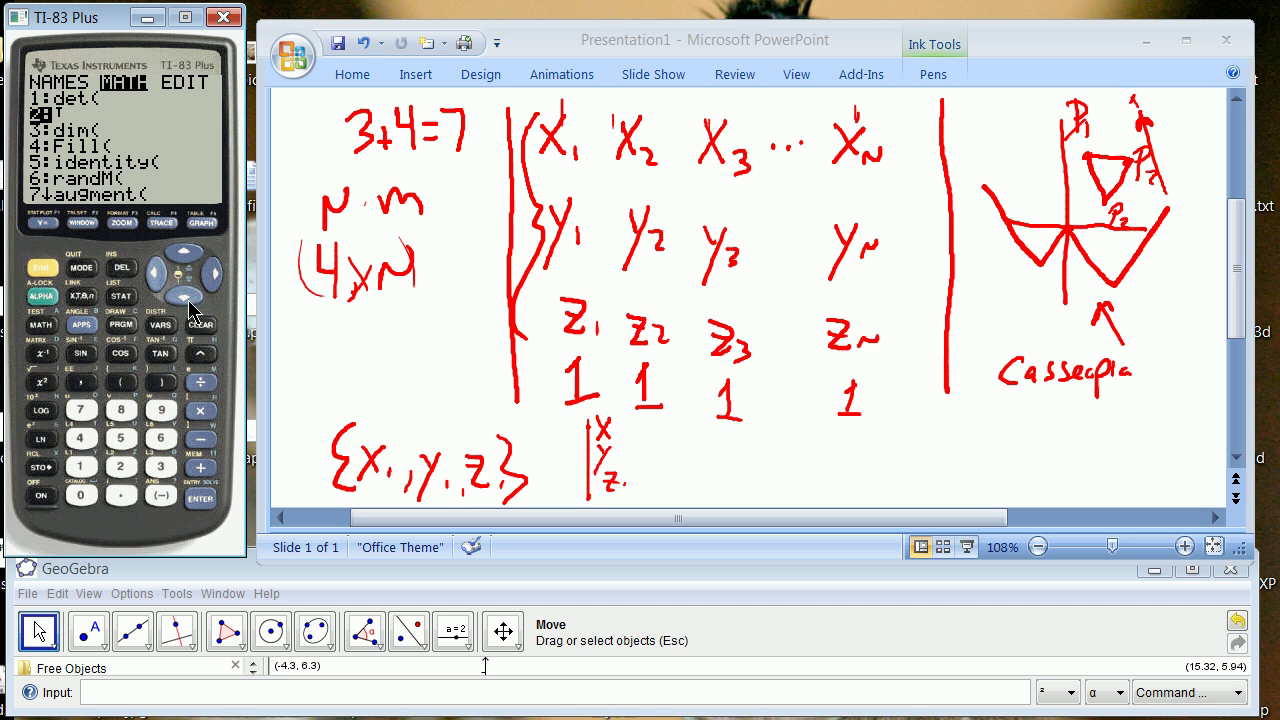
left_click(203, 500)
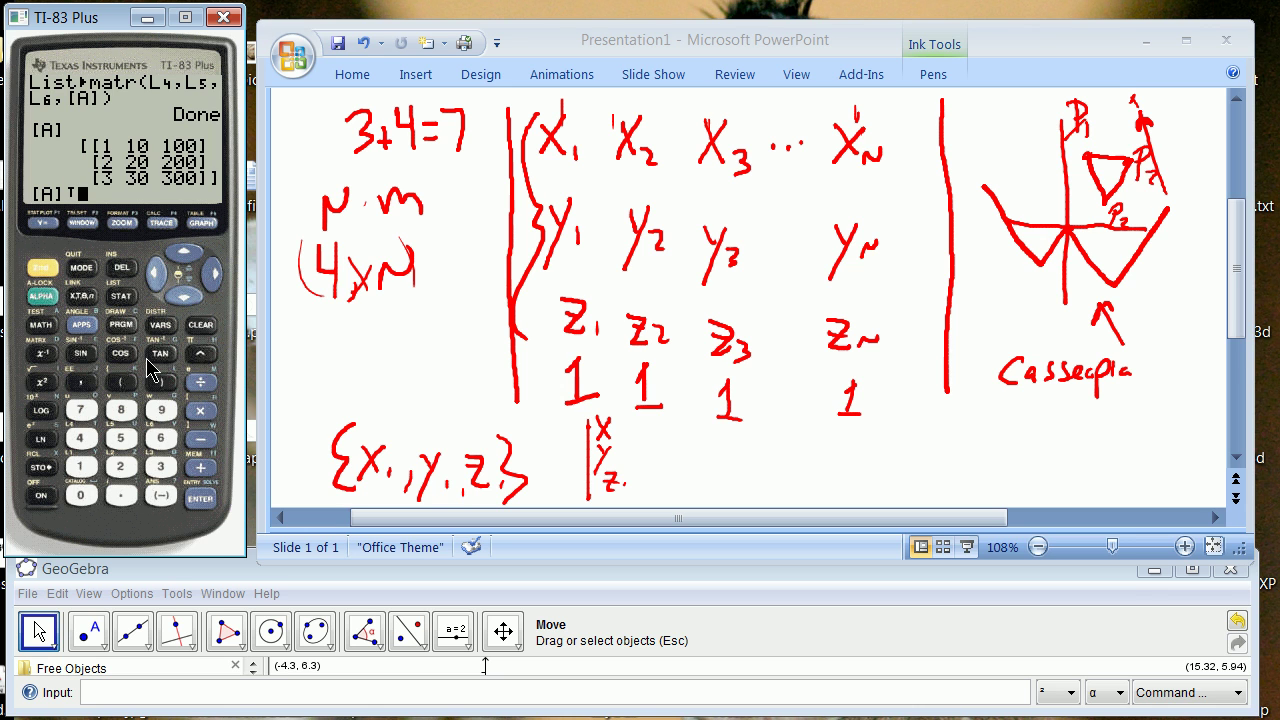
left_click(203, 500)
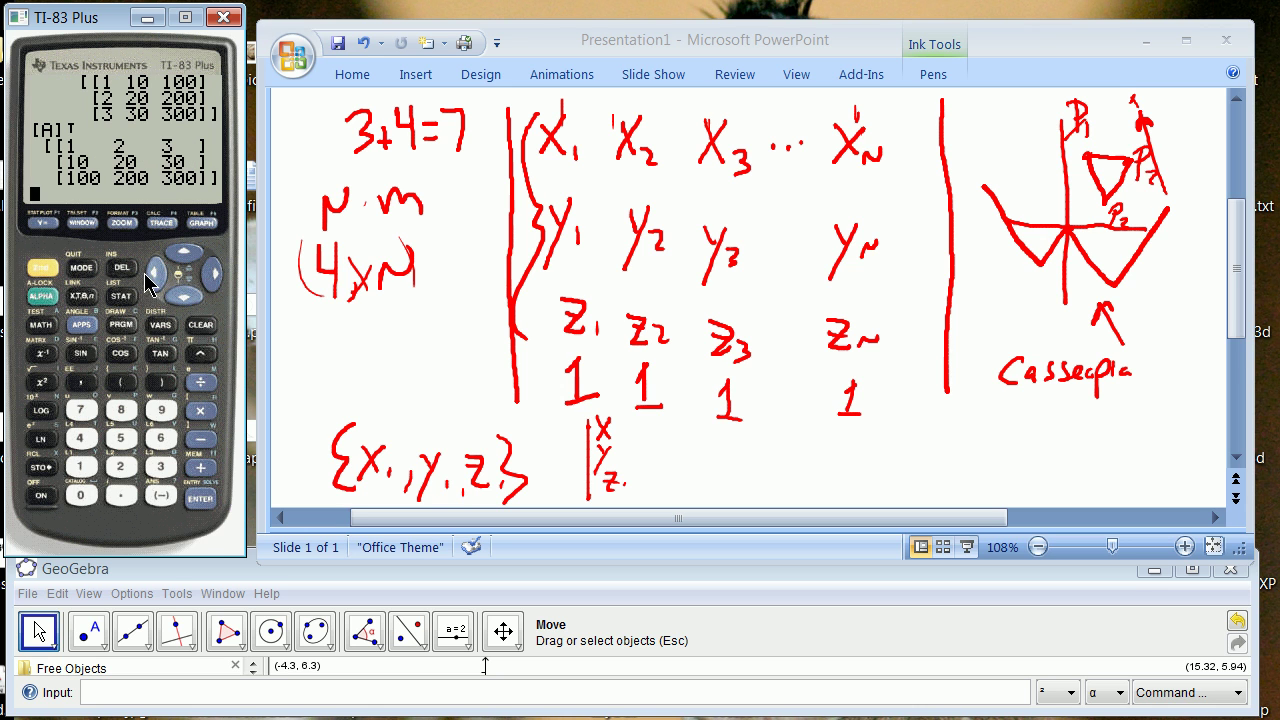
Evaluate the transpose of matrix [A] a second time, without storing it
left_click(50, 272)
left_click(40, 354)
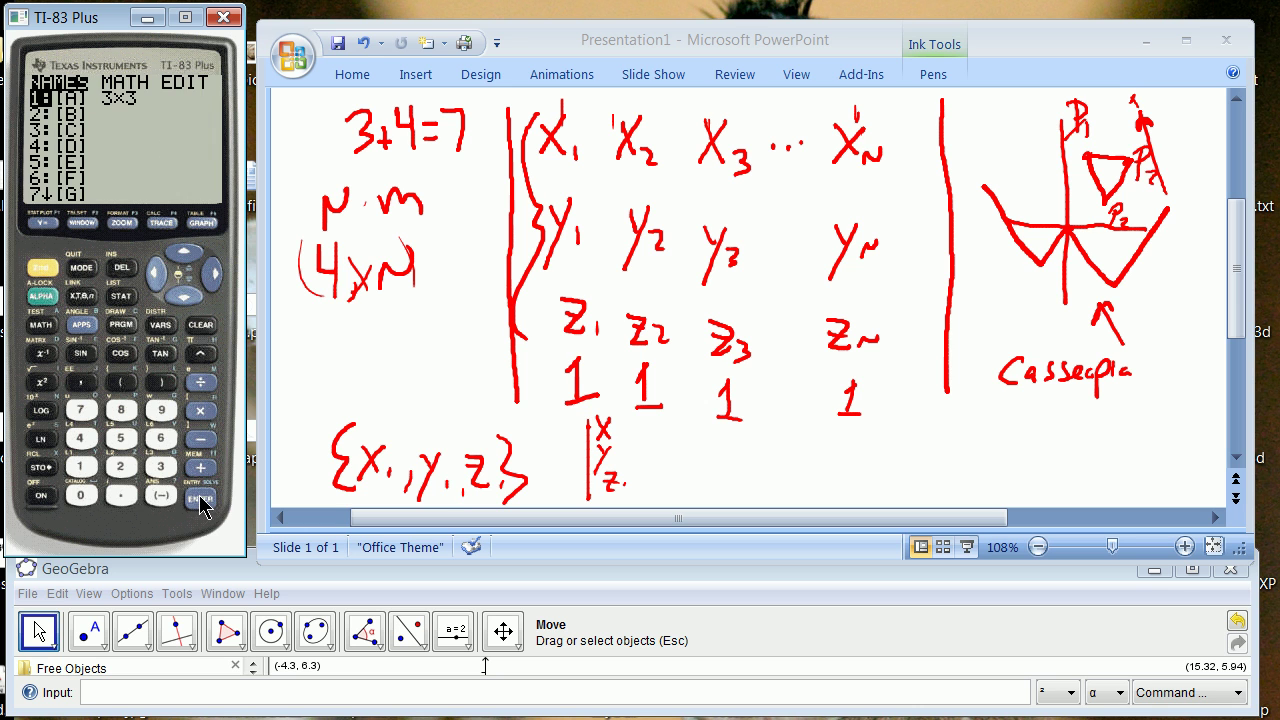
left_click(201, 497)
left_click(42, 270)
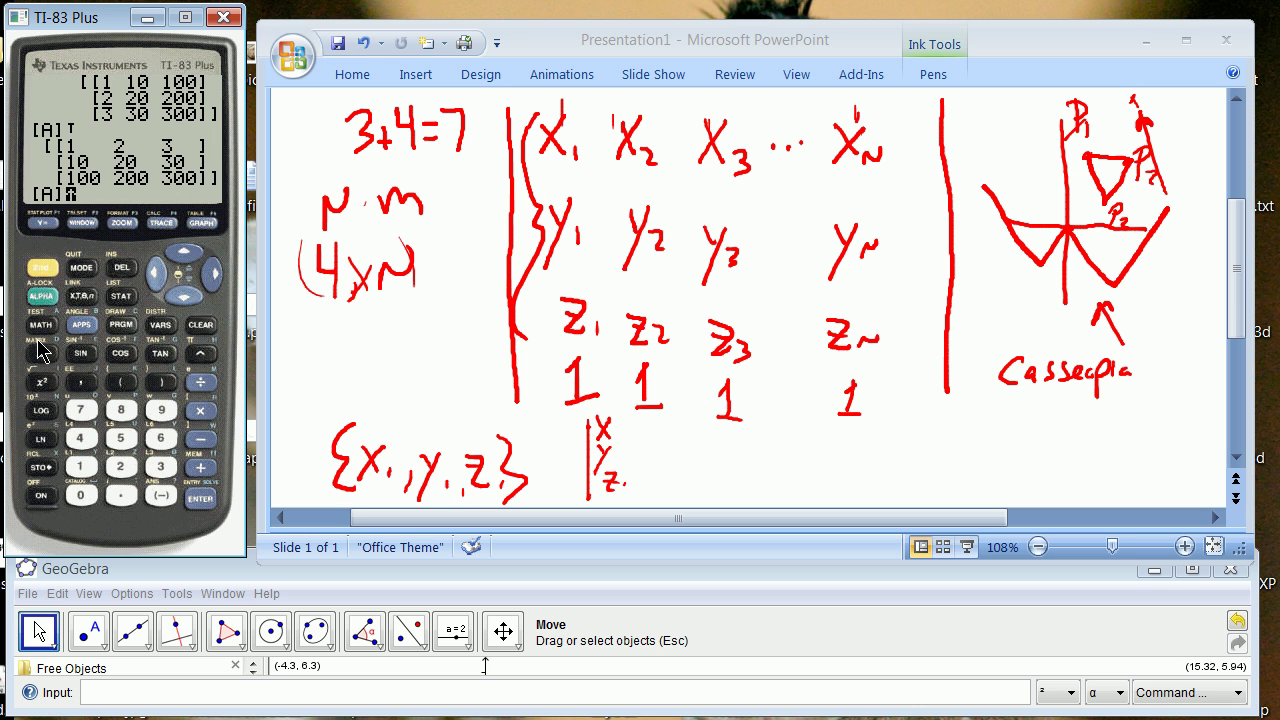
left_click(41, 355)
left_click(211, 272)
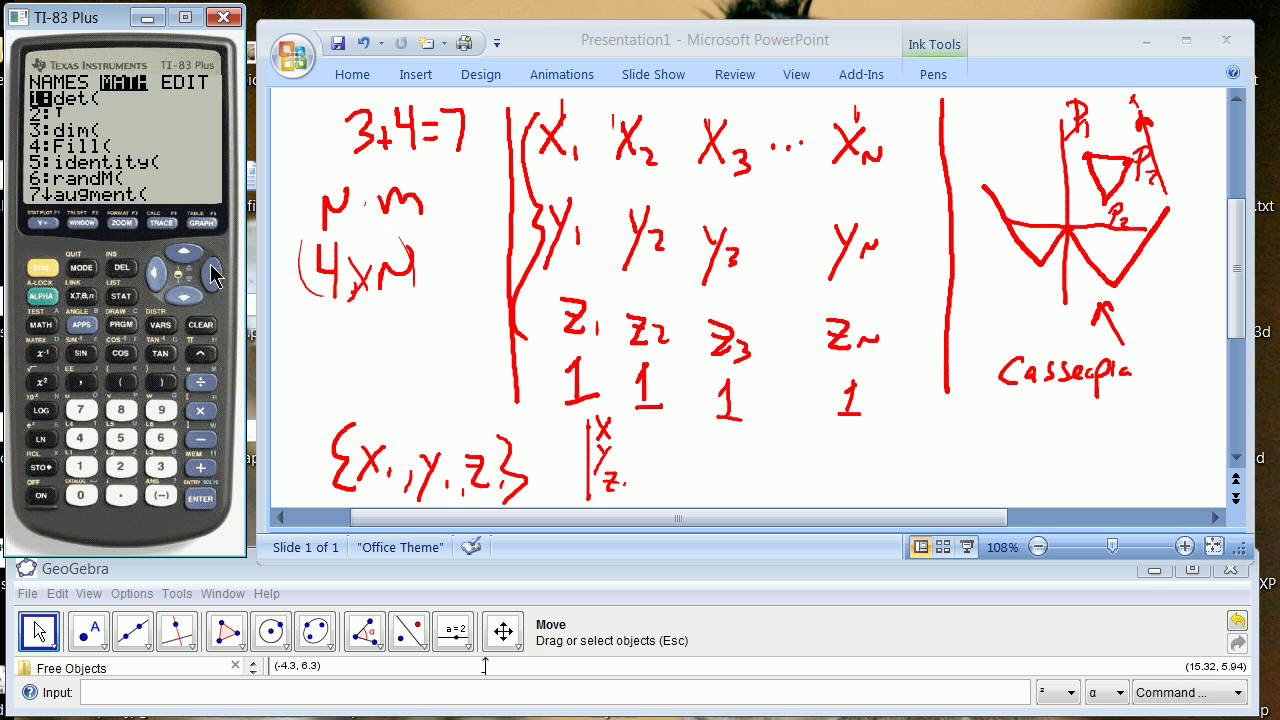
left_click(190, 290)
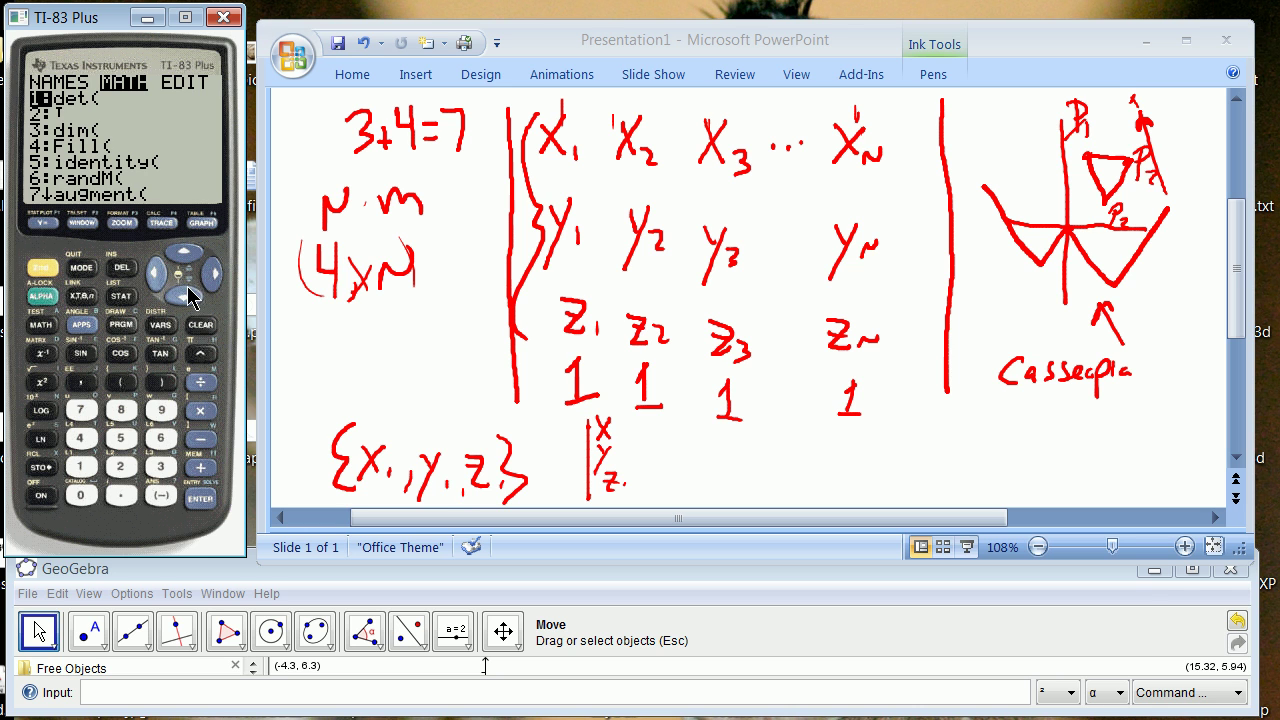
left_click(207, 512)
left_click(207, 512)
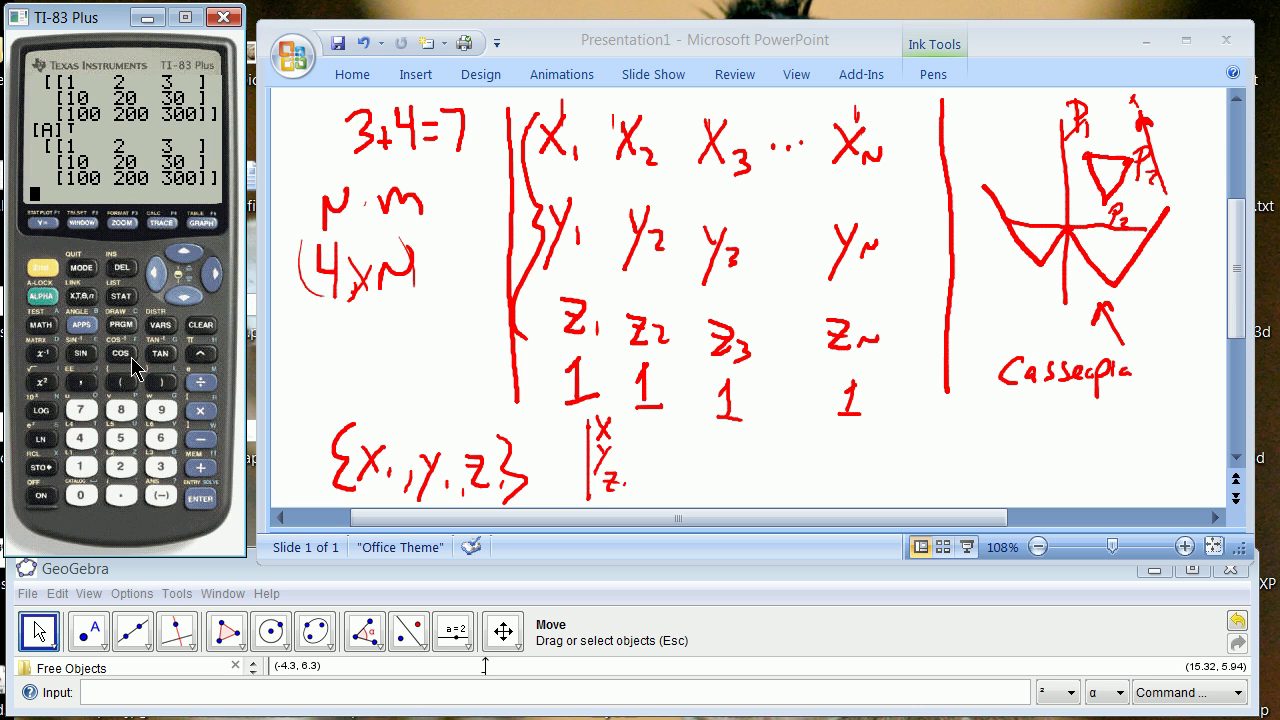
Store the transpose of matrix [A] back in [A]
left_click(40, 355)
left_click(201, 505)
left_click(53, 352)
left_click(212, 274)
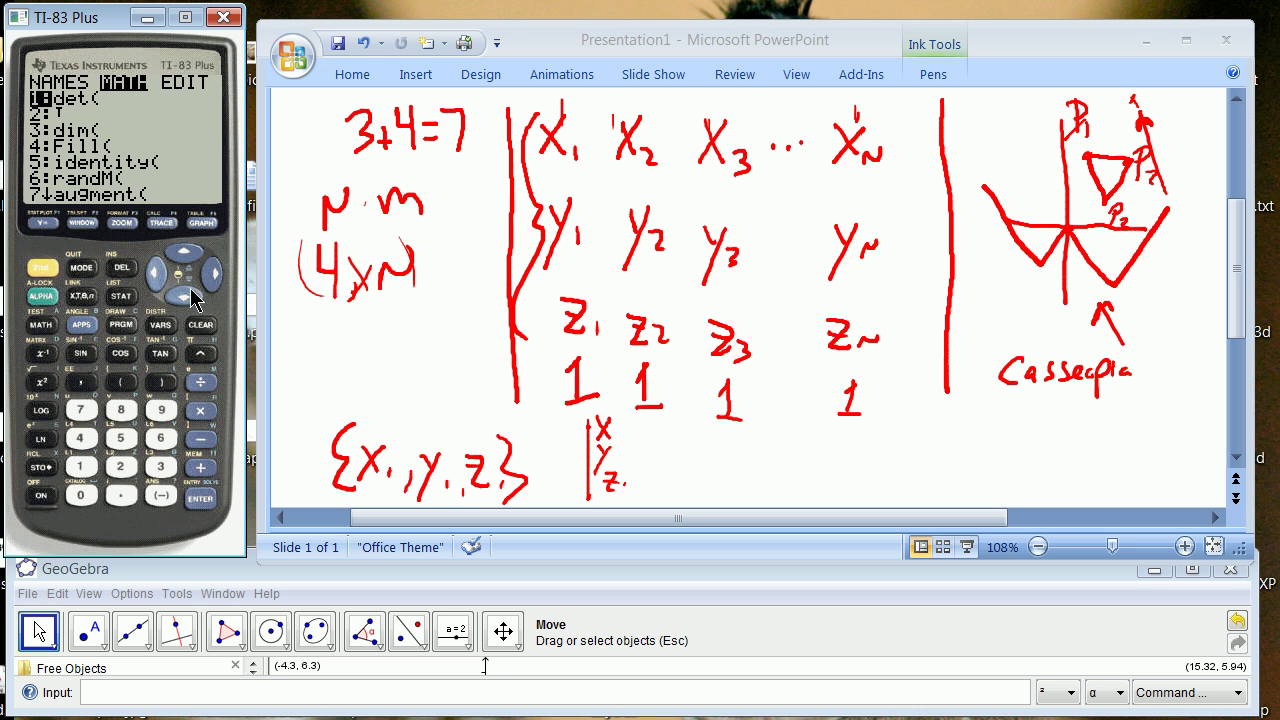
left_click(184, 296)
left_click(200, 500)
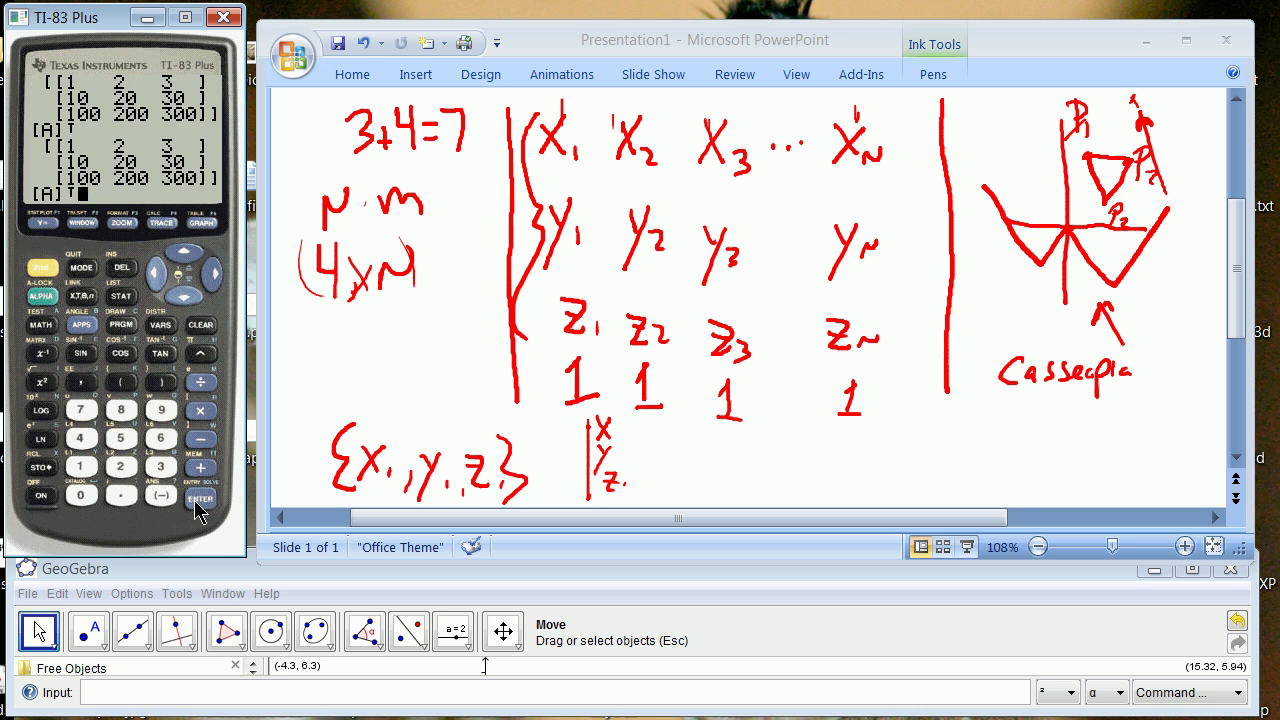
left_click(42, 268)
left_click(41, 353)
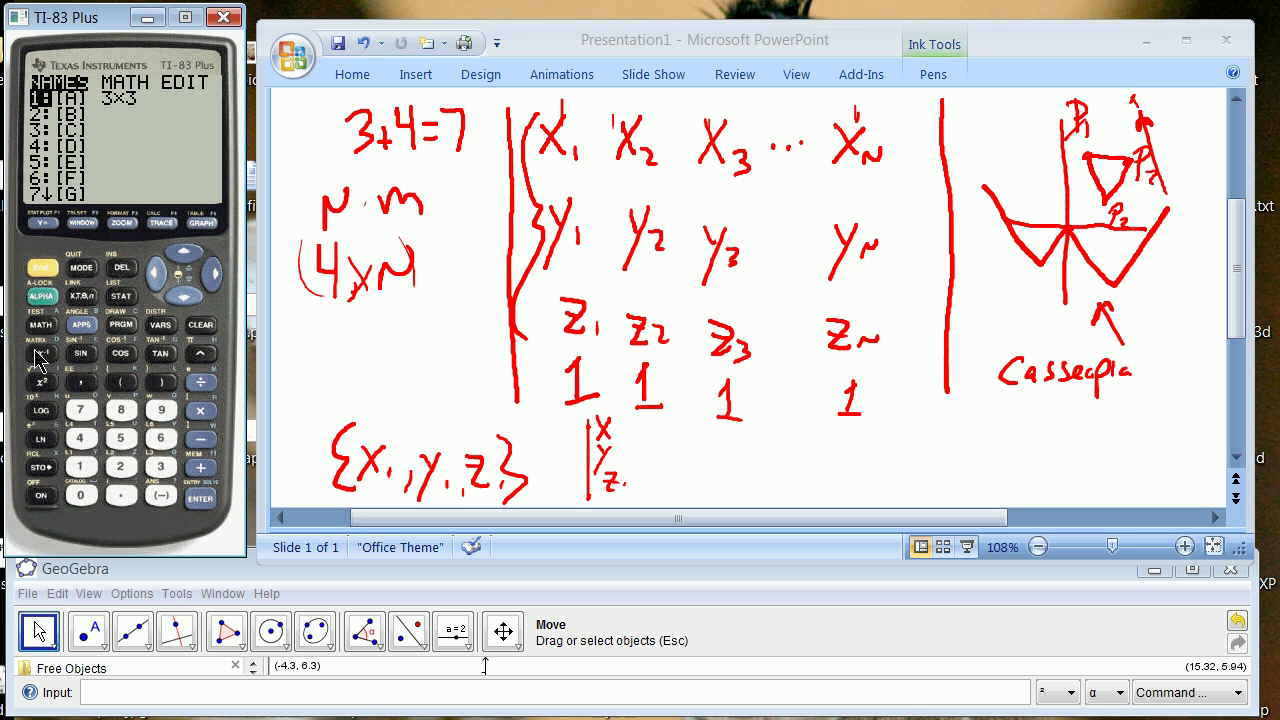
left_click(200, 500)
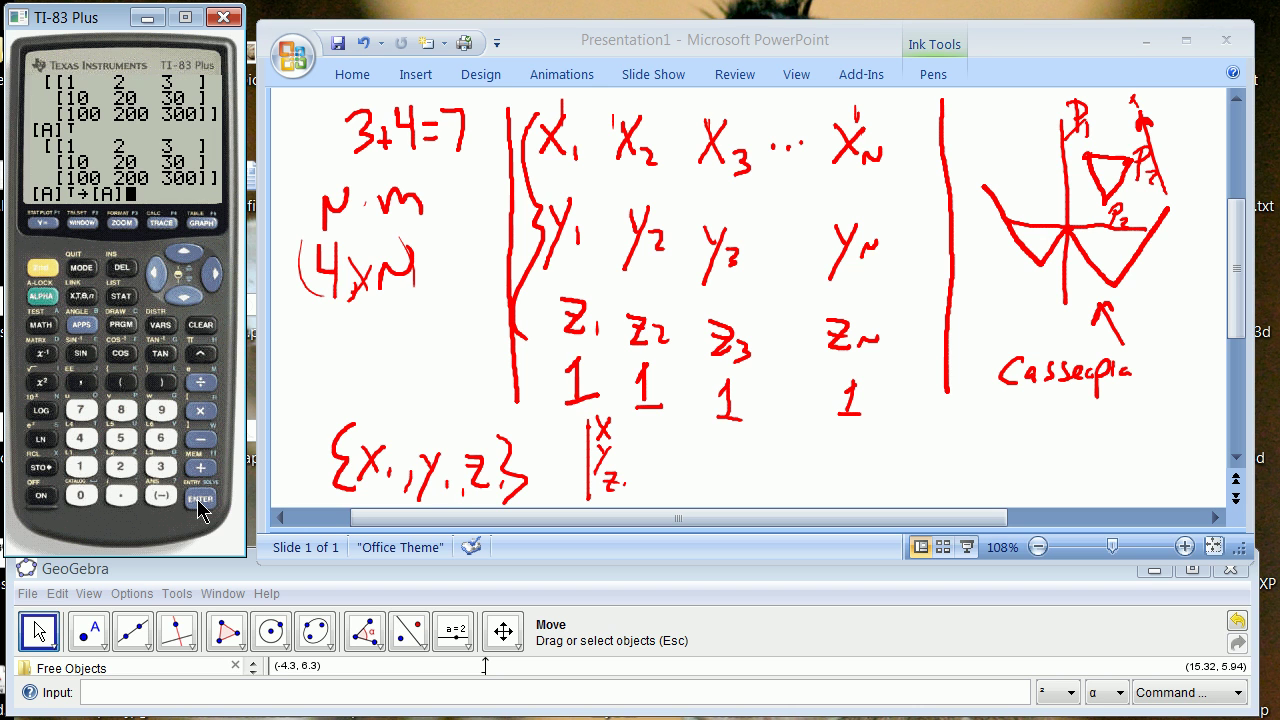
left_click(200, 500)
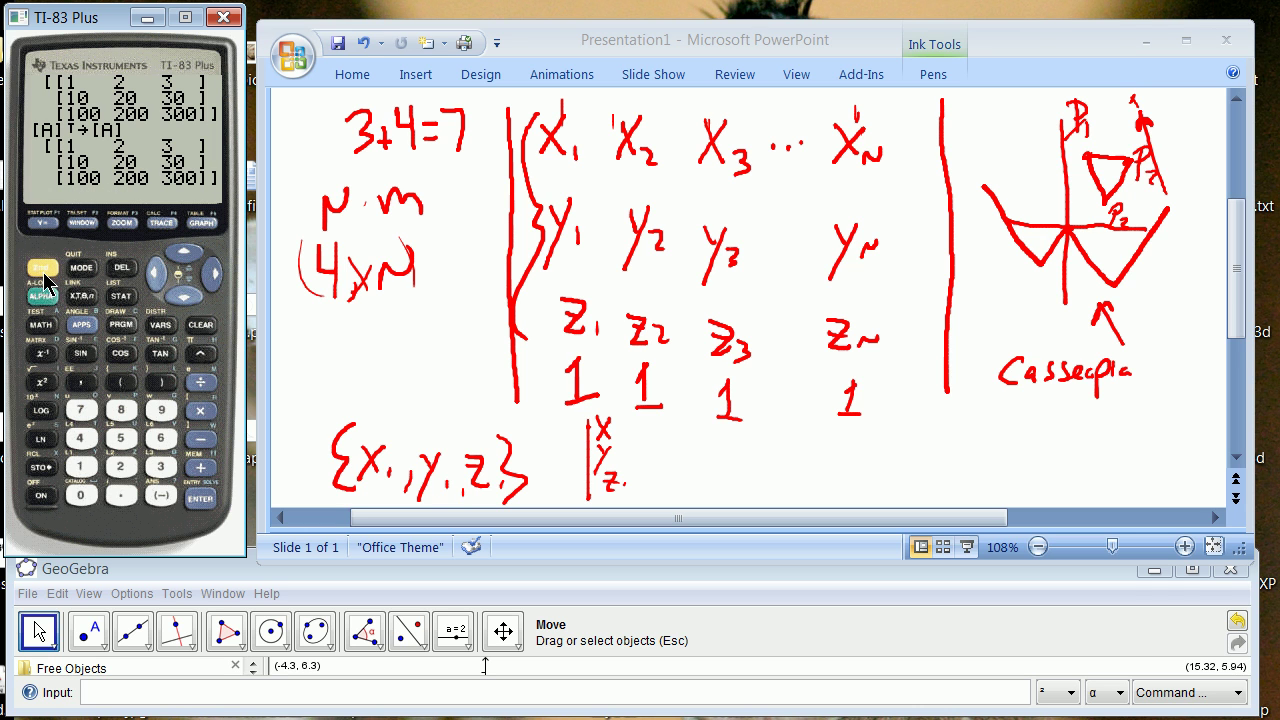
Display the contents of matrix [A] on the calculator's home screen
left_click(42, 273)
left_click(42, 353)
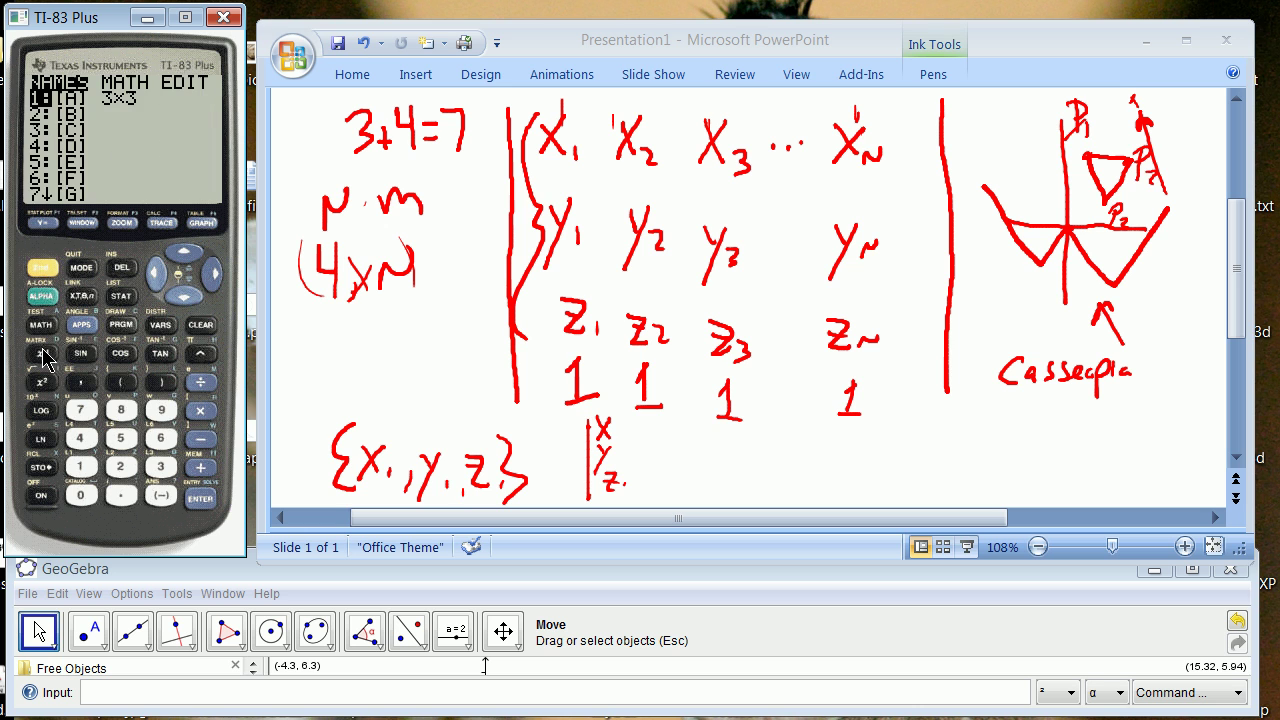
left_click(200, 500)
left_click(200, 500)
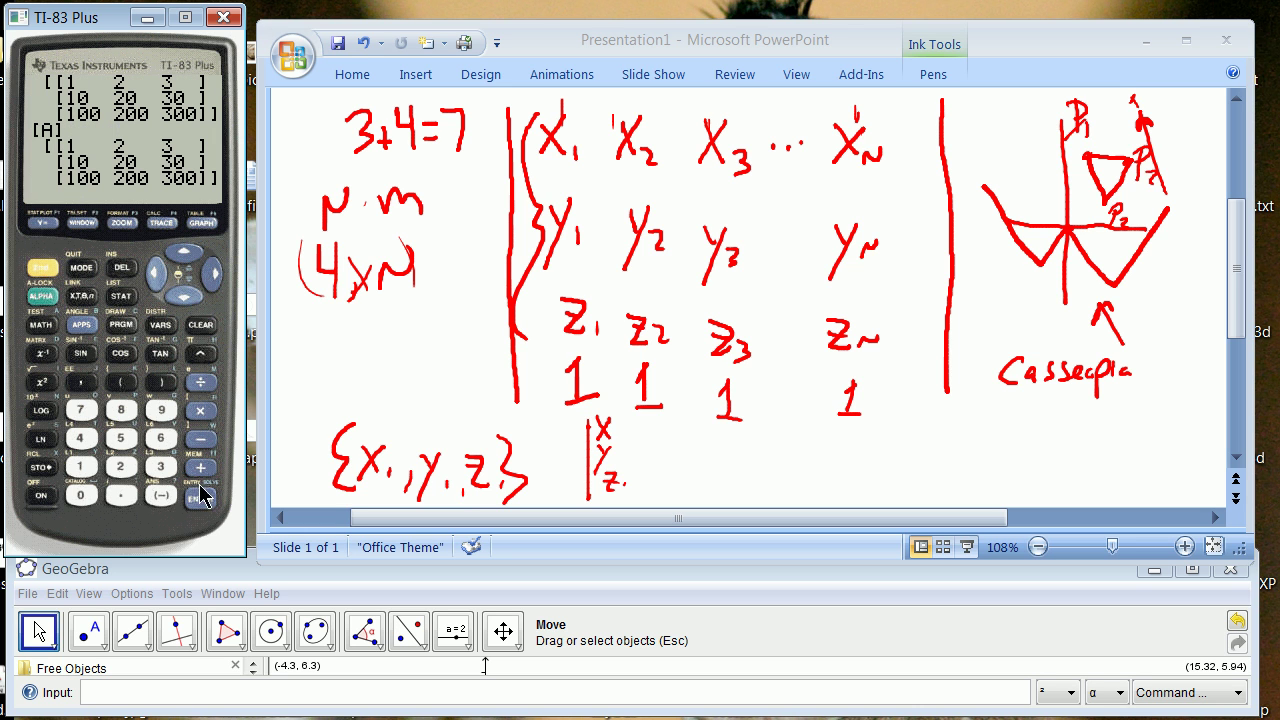
Store the transpose of matrix [A] back in [A] on the calculator's home screen
left_click(42, 268)
left_click(42, 353)
left_click(200, 498)
left_click(42, 270)
left_click(45, 352)
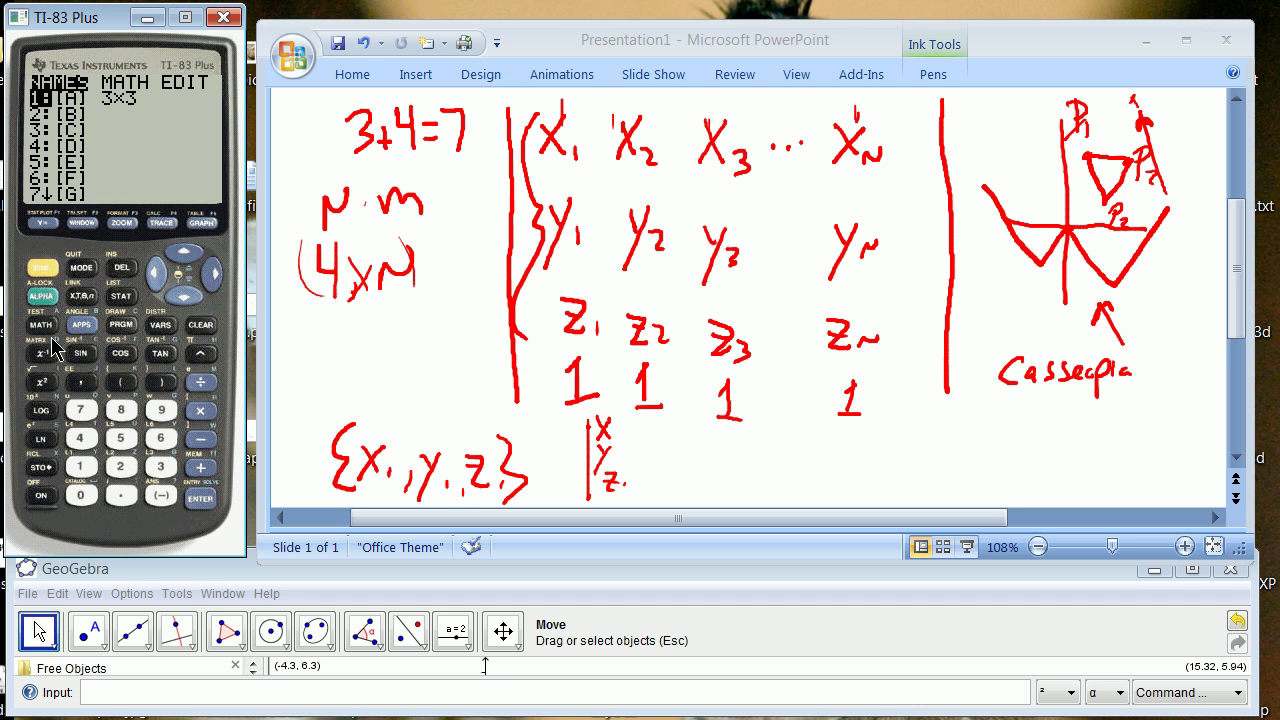
left_click(212, 280)
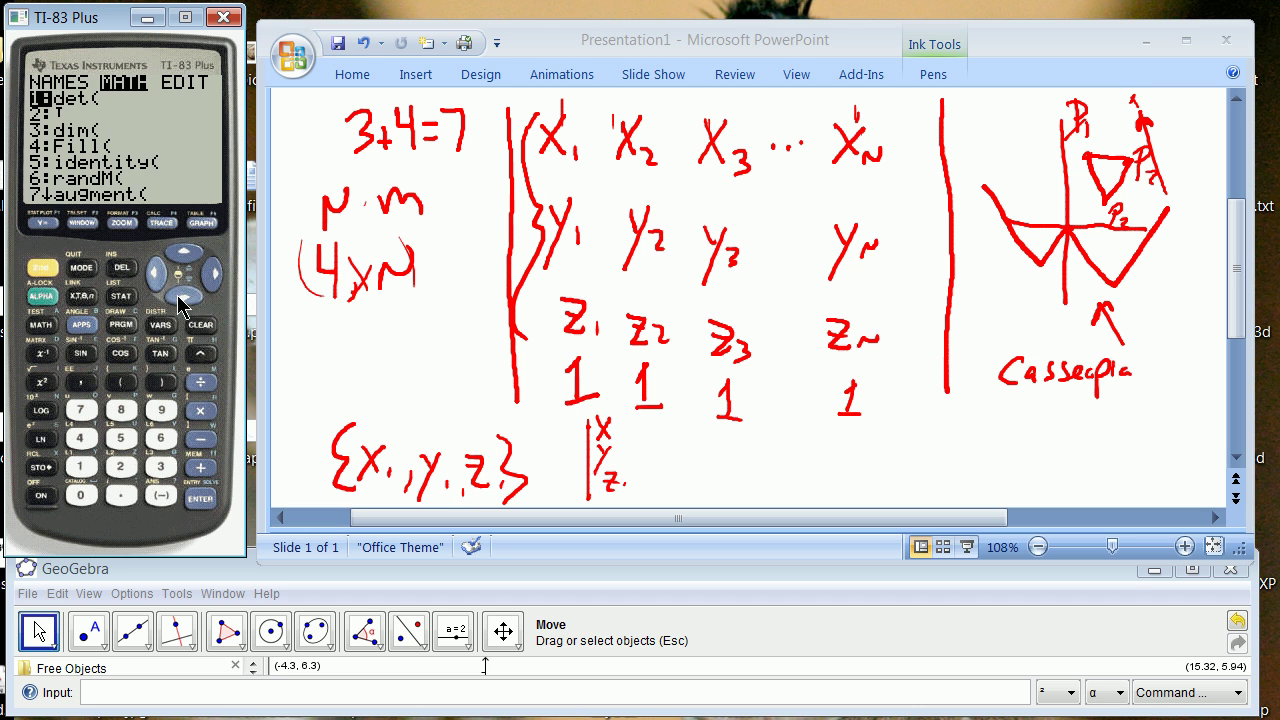
left_click(183, 298)
left_click(200, 498)
left_click(40, 467)
left_click(40, 273)
left_click(42, 353)
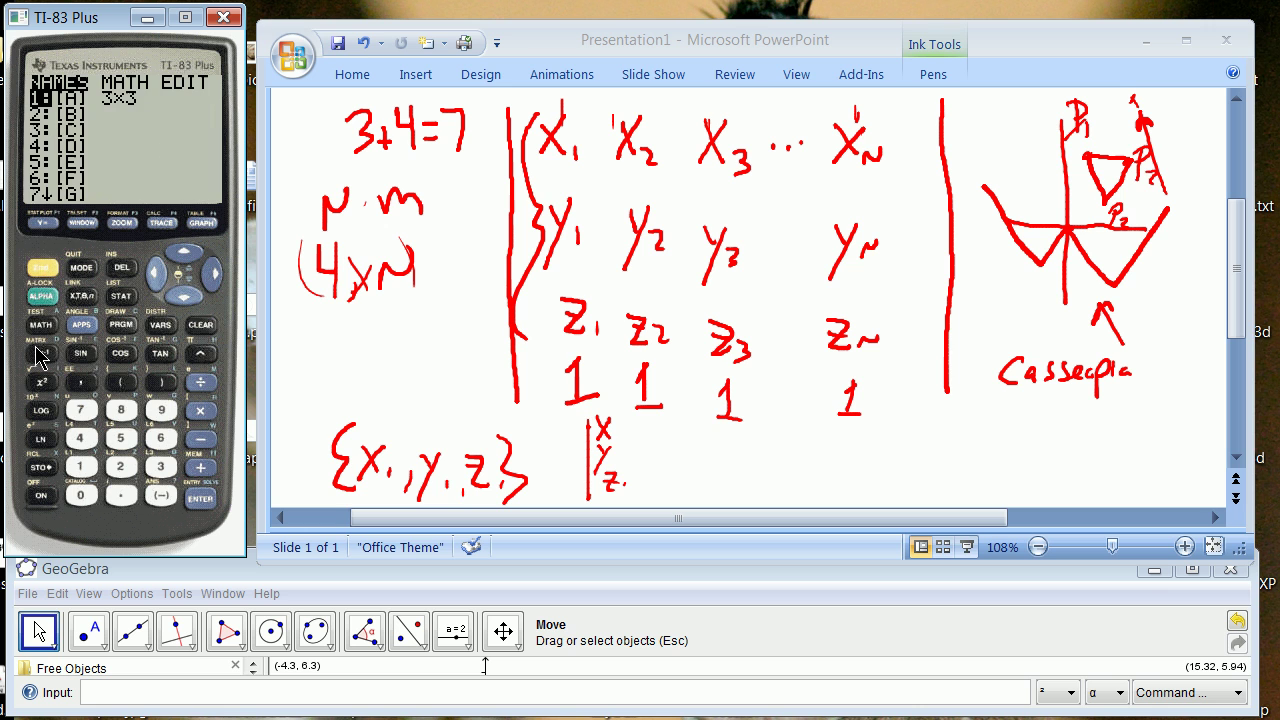
left_click(200, 500)
left_click(200, 500)
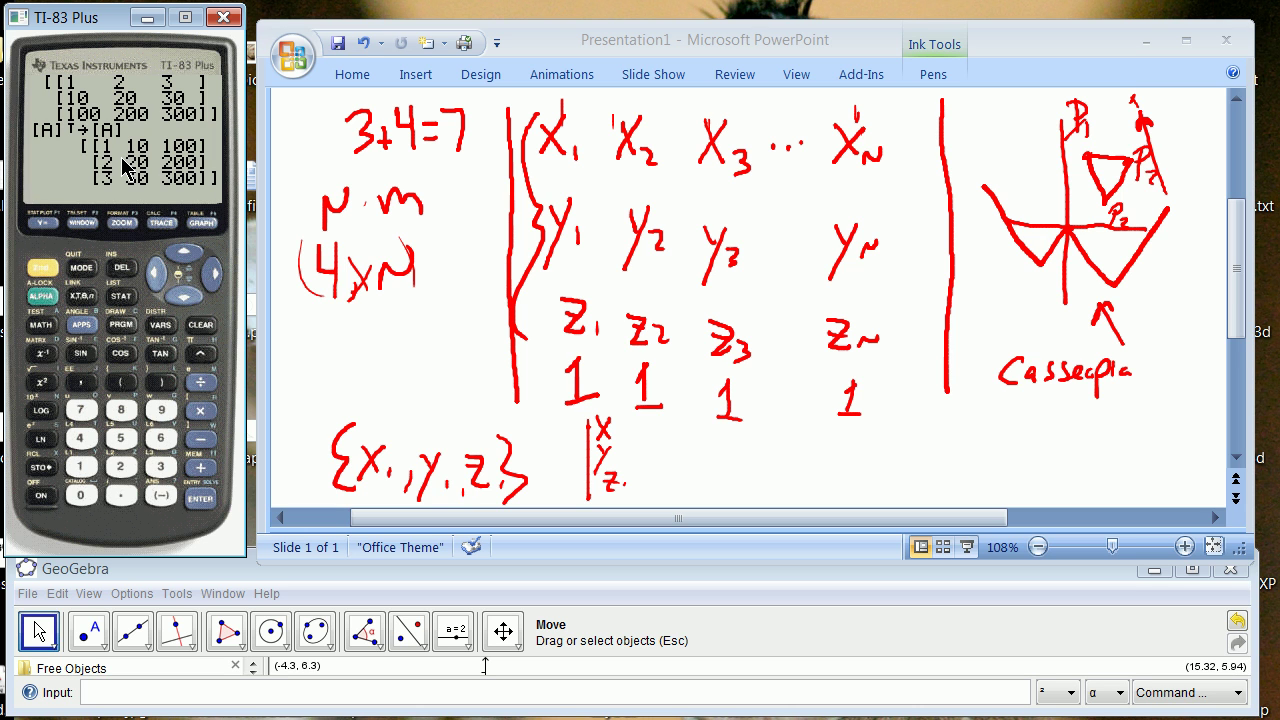
Try to store the inverse of matrix [A] in matrix [B]
left_click(44, 270)
left_click(45, 358)
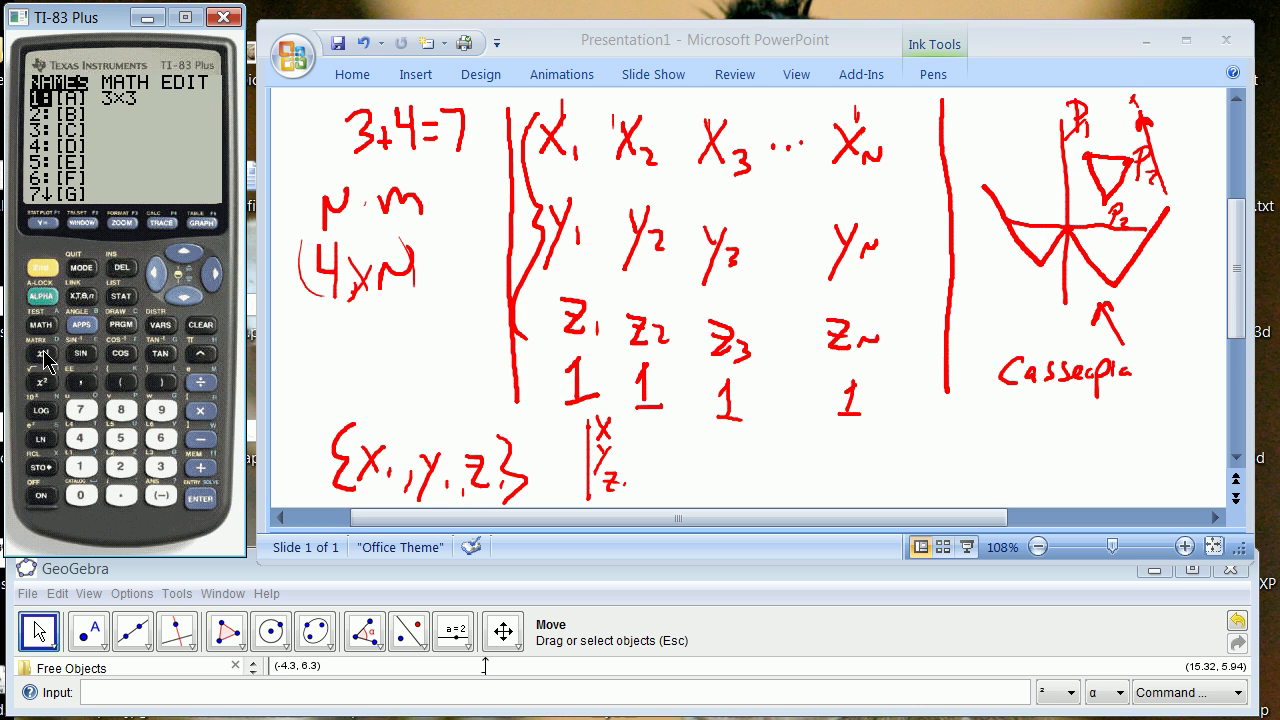
left_click(198, 505)
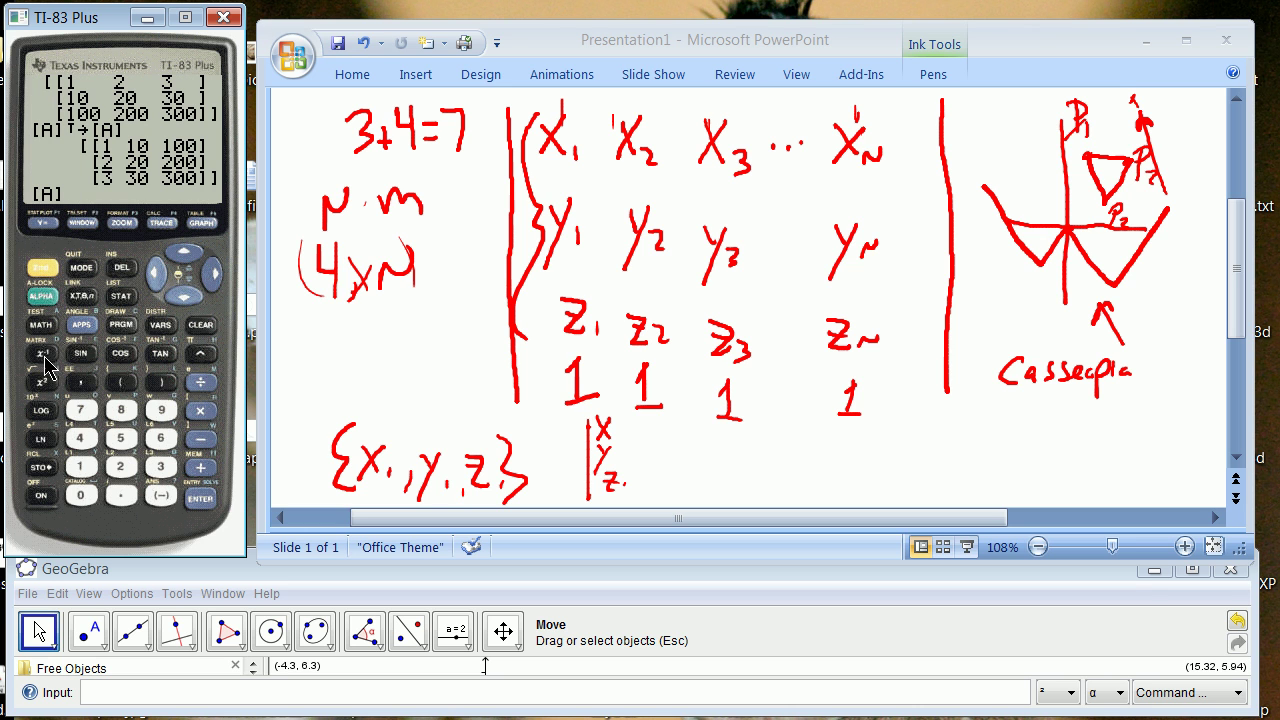
left_click(42, 468)
left_click(35, 268)
left_click(42, 356)
left_click(185, 298)
left_click(201, 500)
left_click(201, 500)
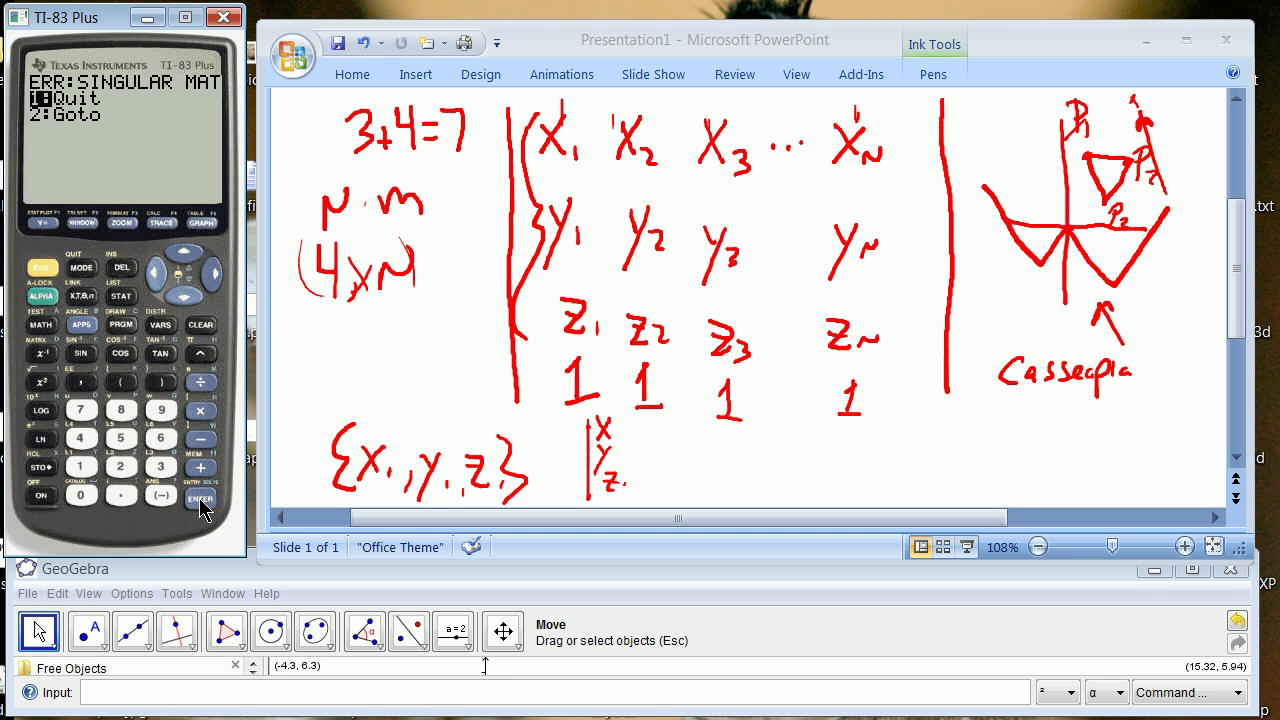
left_click(201, 503)
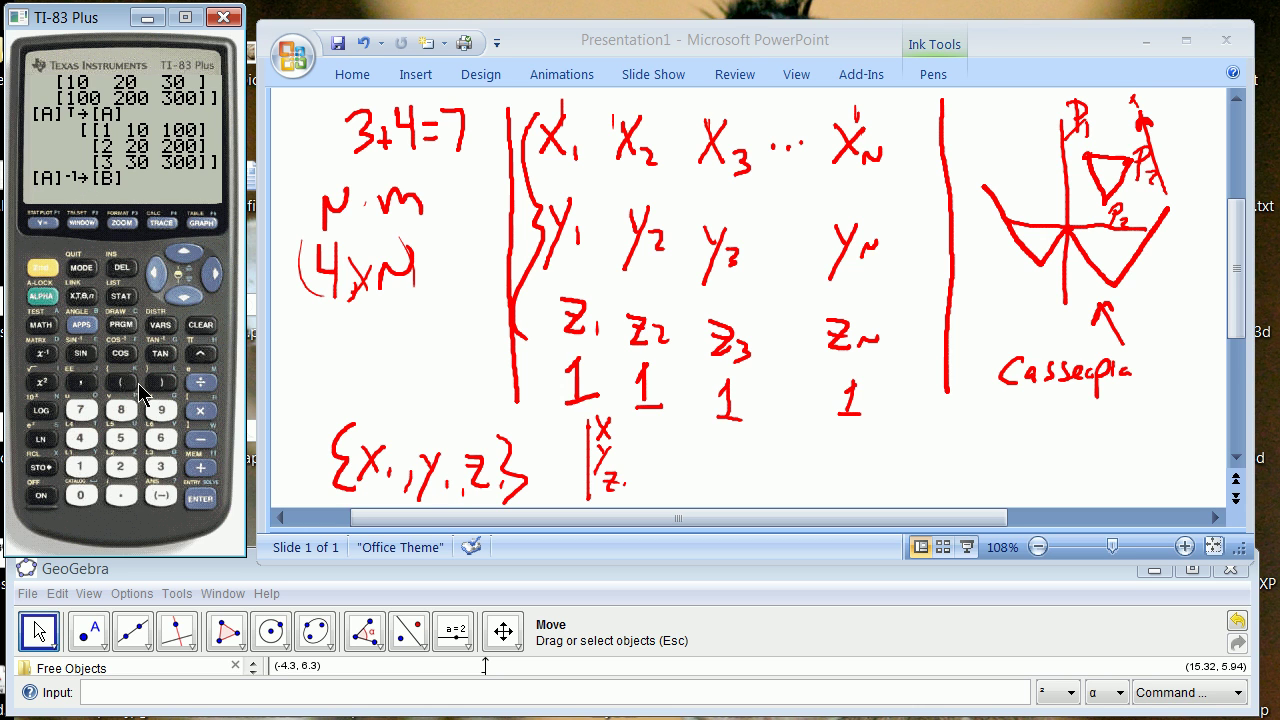
left_click(206, 506)
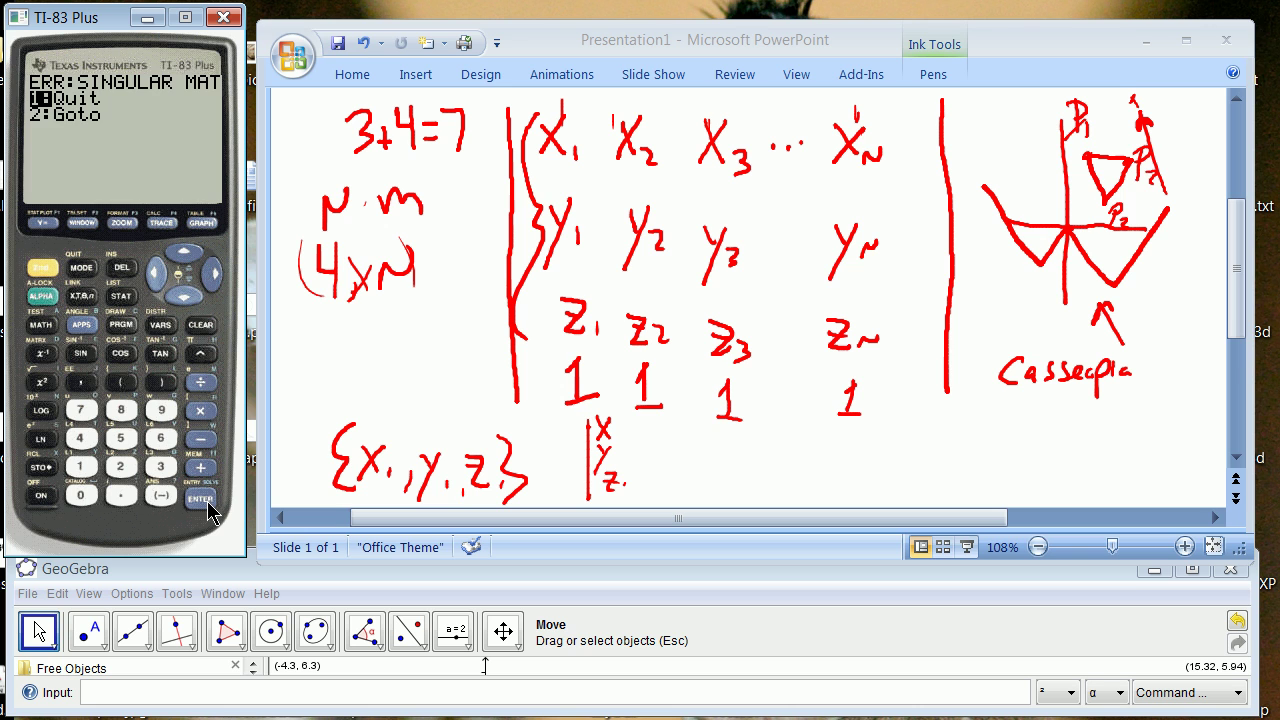
left_click(206, 505)
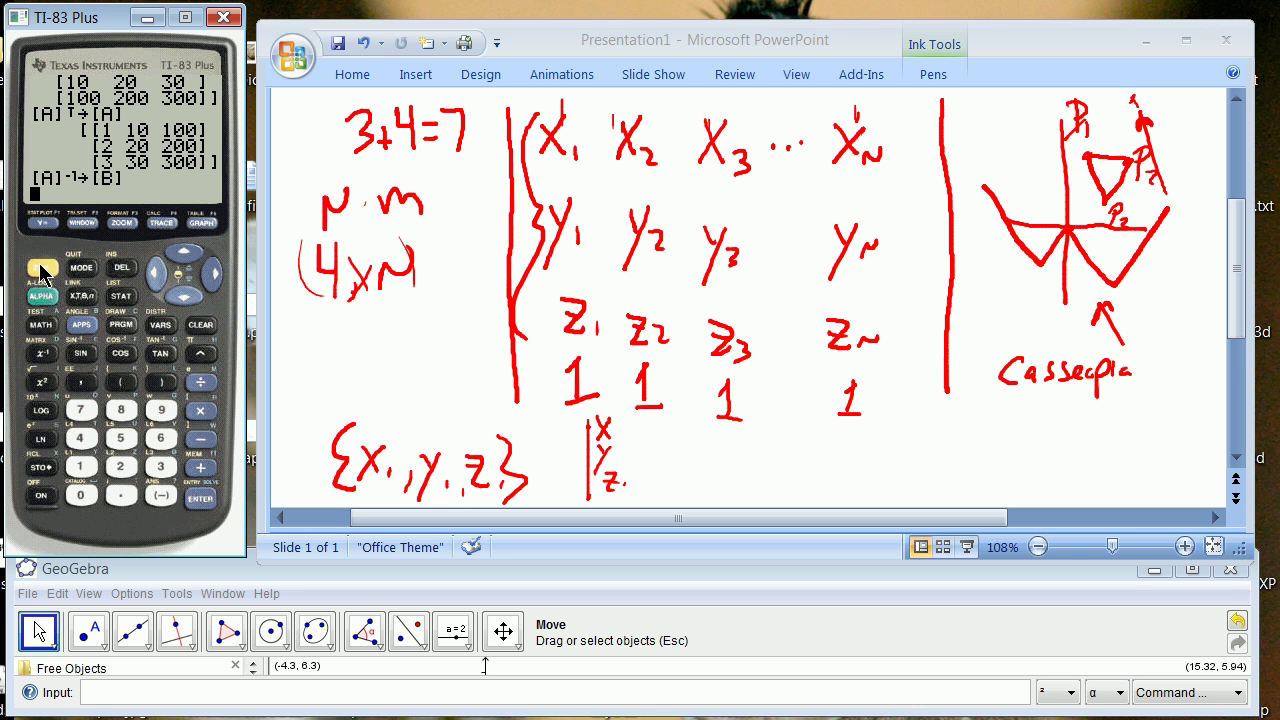
Open matrix [A] for editing and set its first-row, first-column element to 2
left_click(42, 270)
left_click(42, 356)
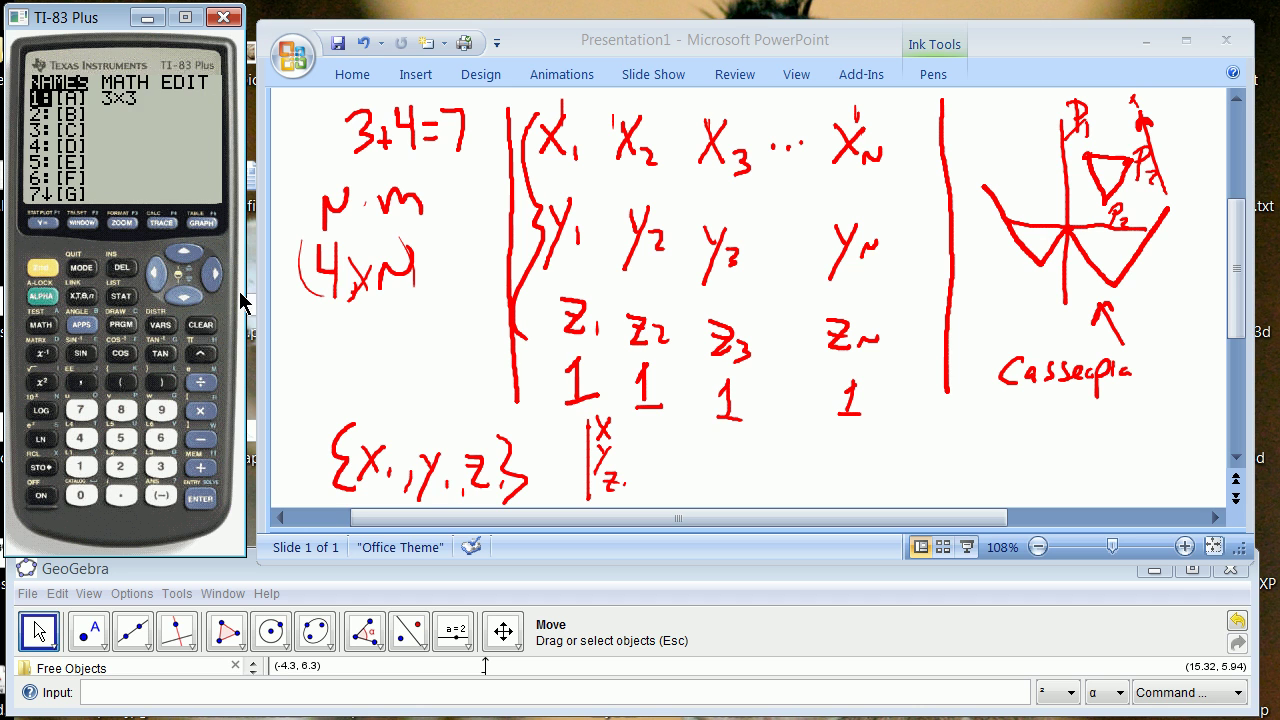
left_click(213, 277)
left_click(213, 277)
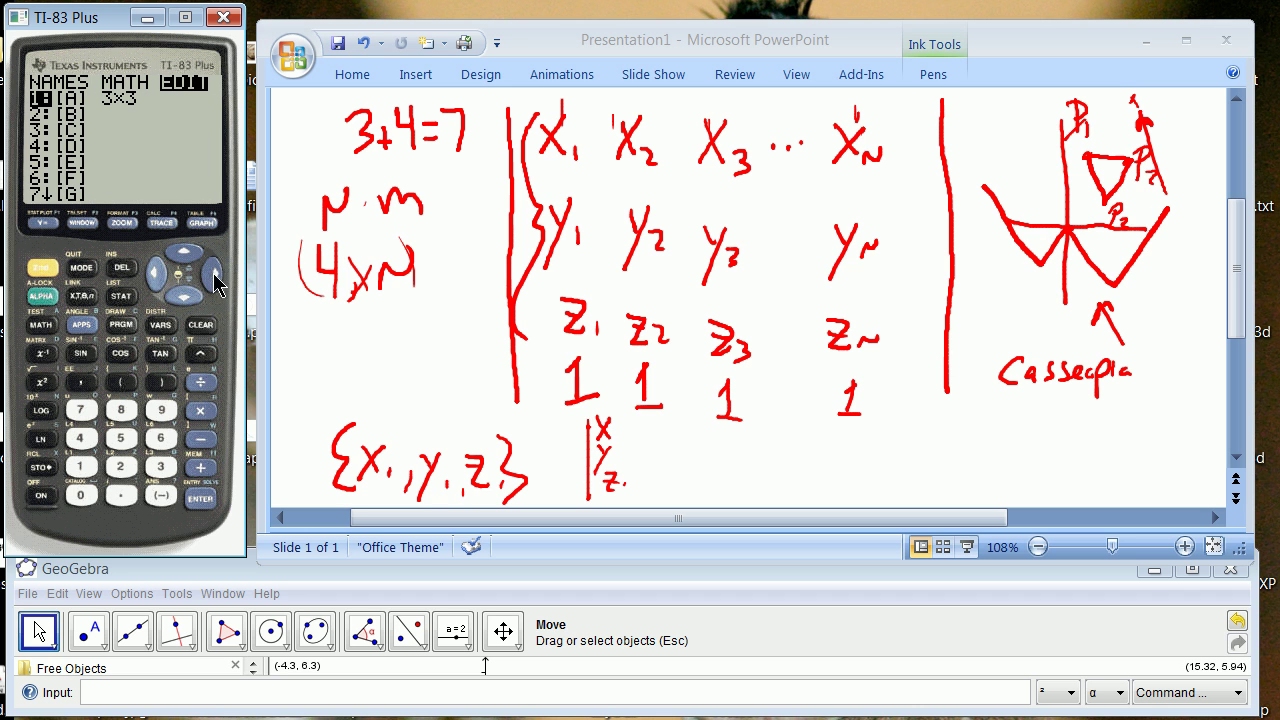
left_click(200, 500)
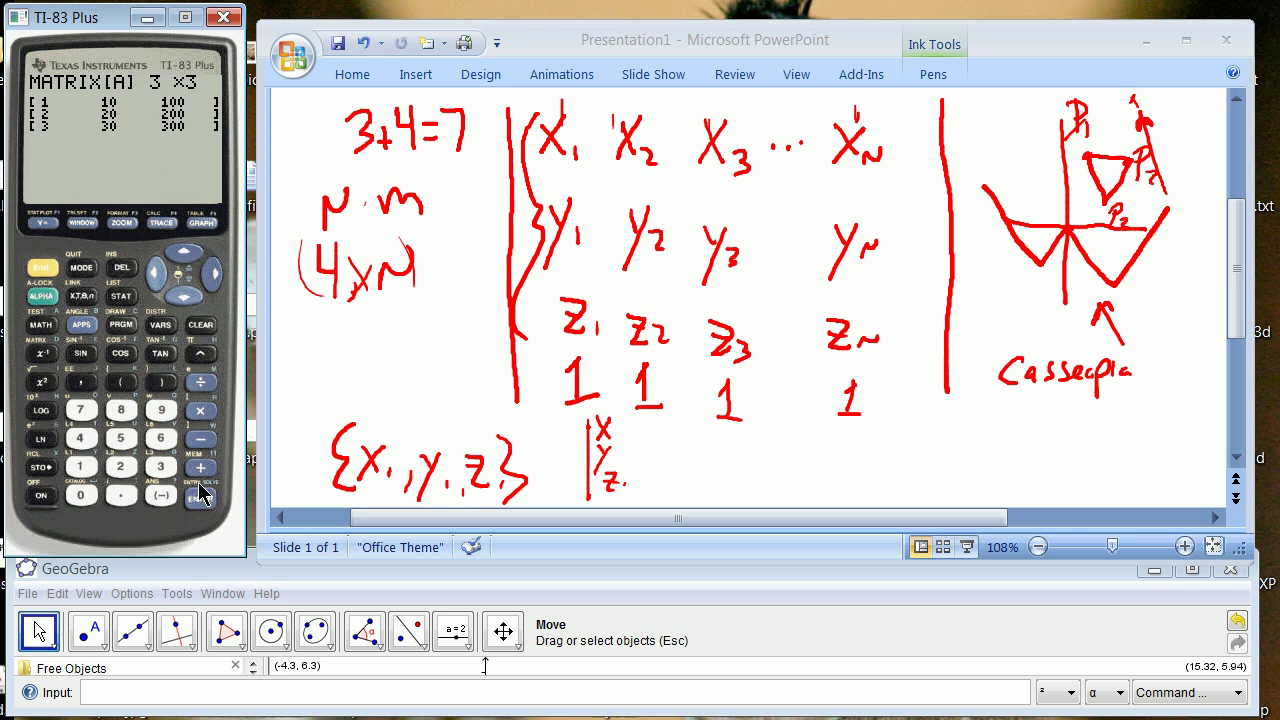
left_click(183, 296)
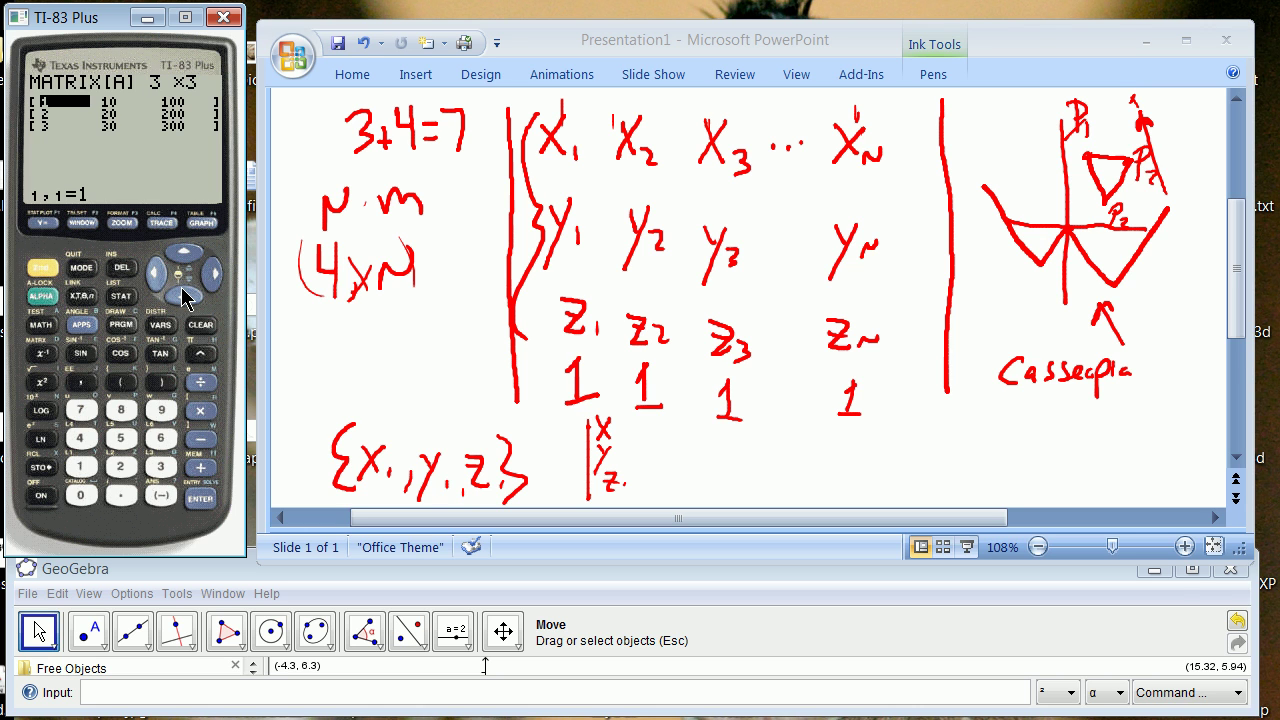
left_click(120, 466)
left_click(184, 297)
Set the second-row elements of matrix [A] in columns one and two to 36 and 69, and return to the home screen
left_click(160, 464)
left_click(160, 444)
left_click(201, 499)
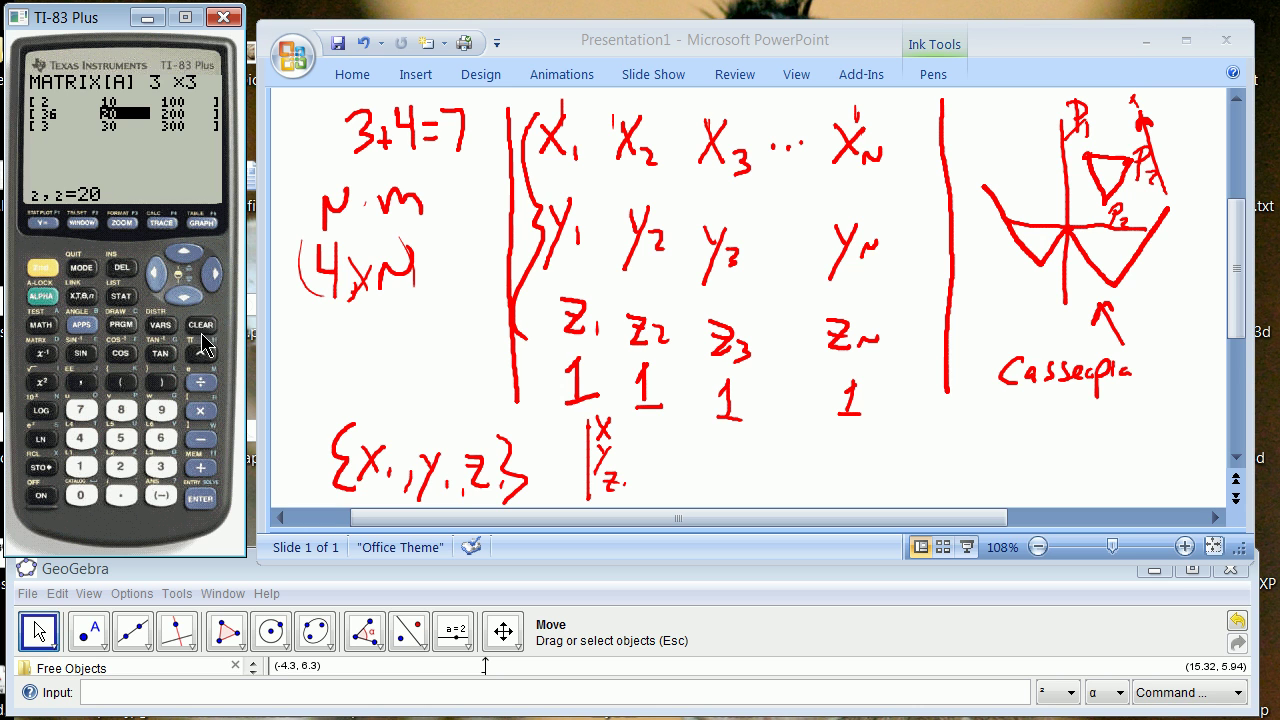
left_click(160, 438)
left_click(160, 410)
left_click(201, 499)
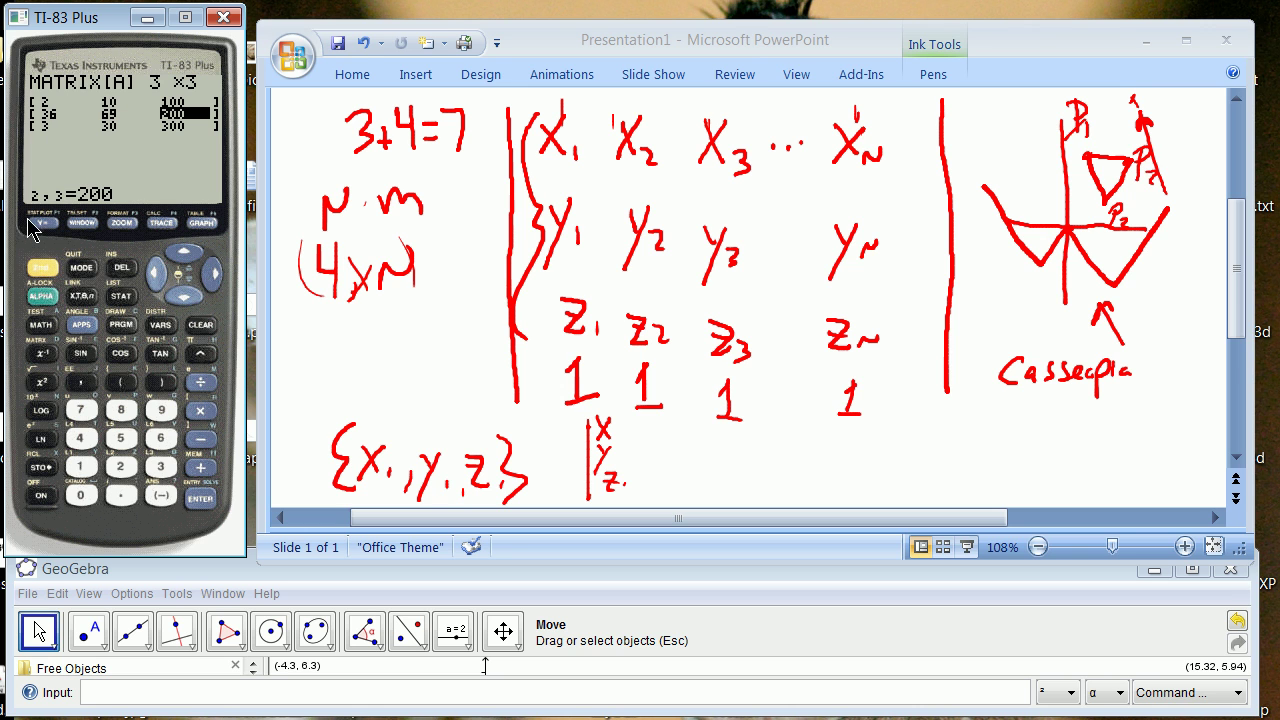
left_click(42, 269)
left_click(82, 268)
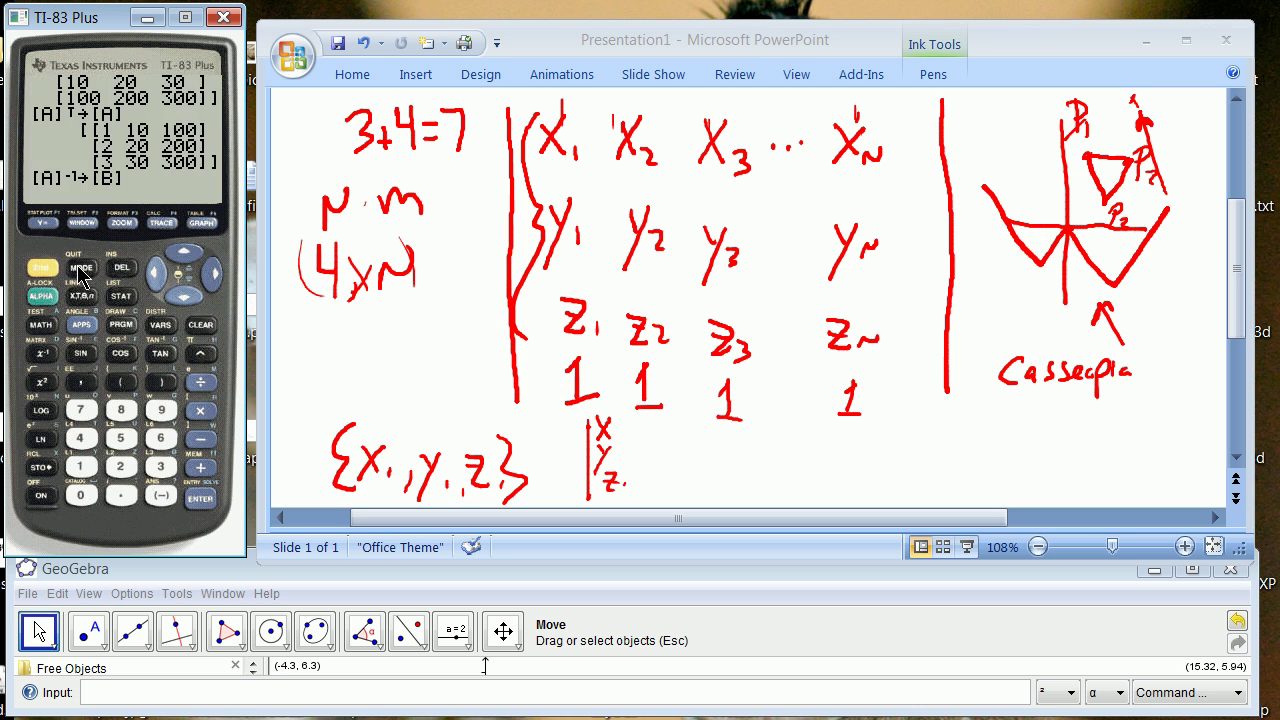
Compute the inverse of the edited matrix [A] and store it in matrix [B]
left_click(45, 272)
left_click(45, 354)
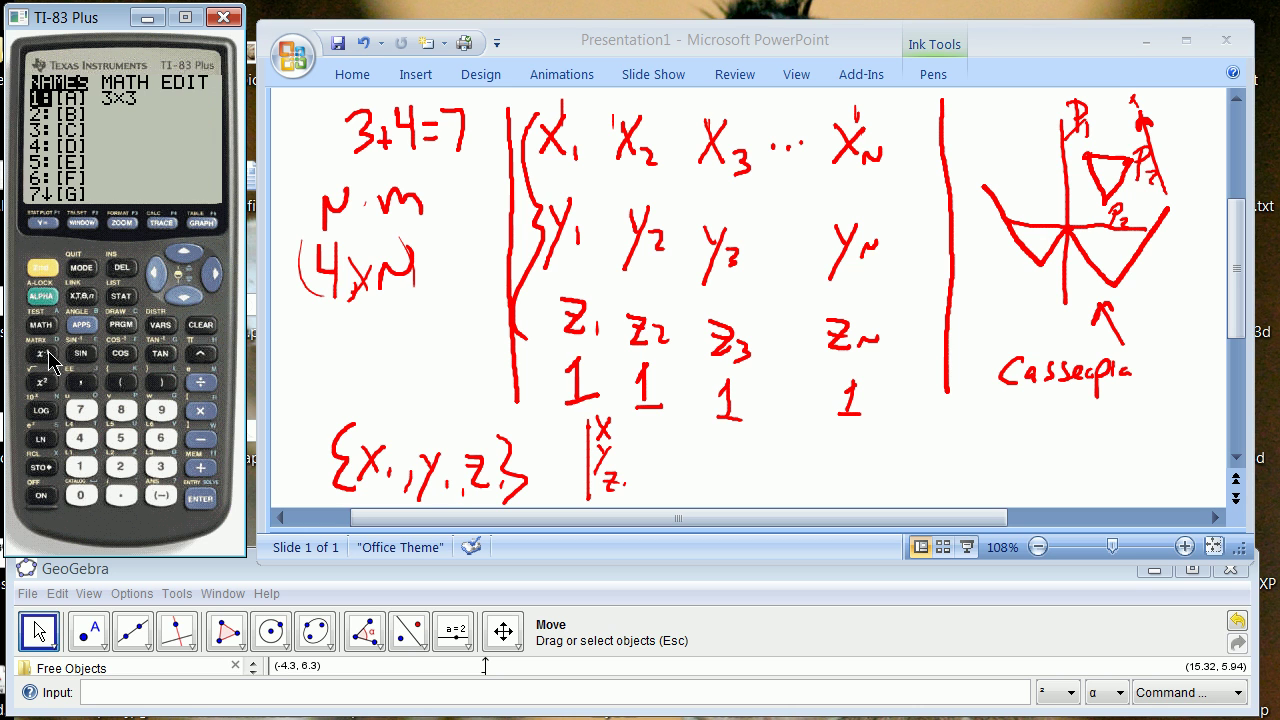
left_click(199, 498)
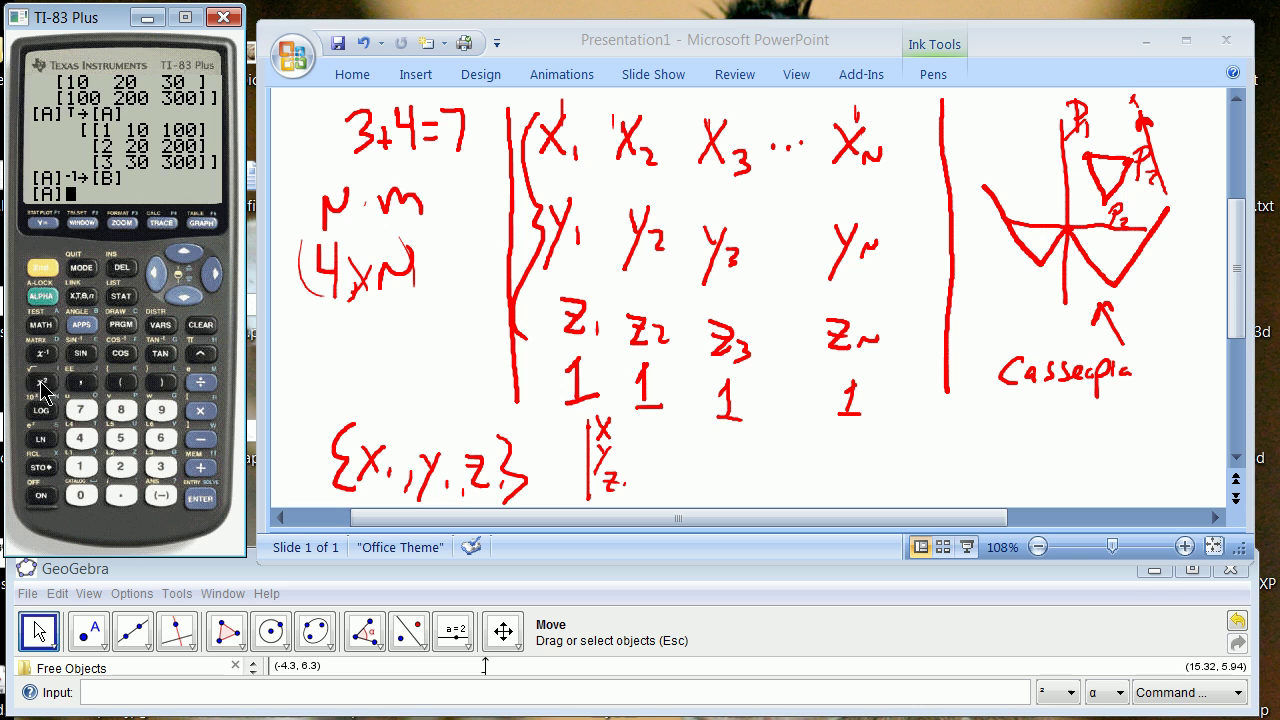
left_click(45, 358)
left_click(41, 467)
left_click(42, 270)
left_click(41, 357)
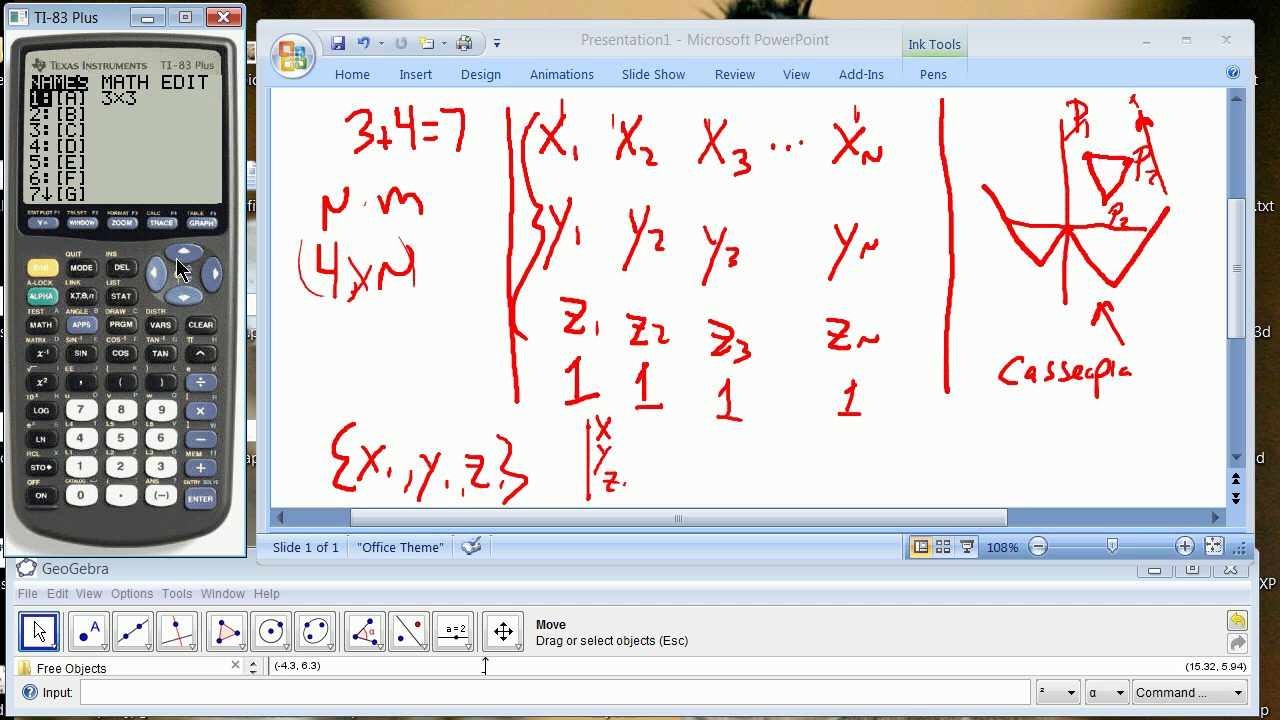
left_click(186, 298)
left_click(203, 500)
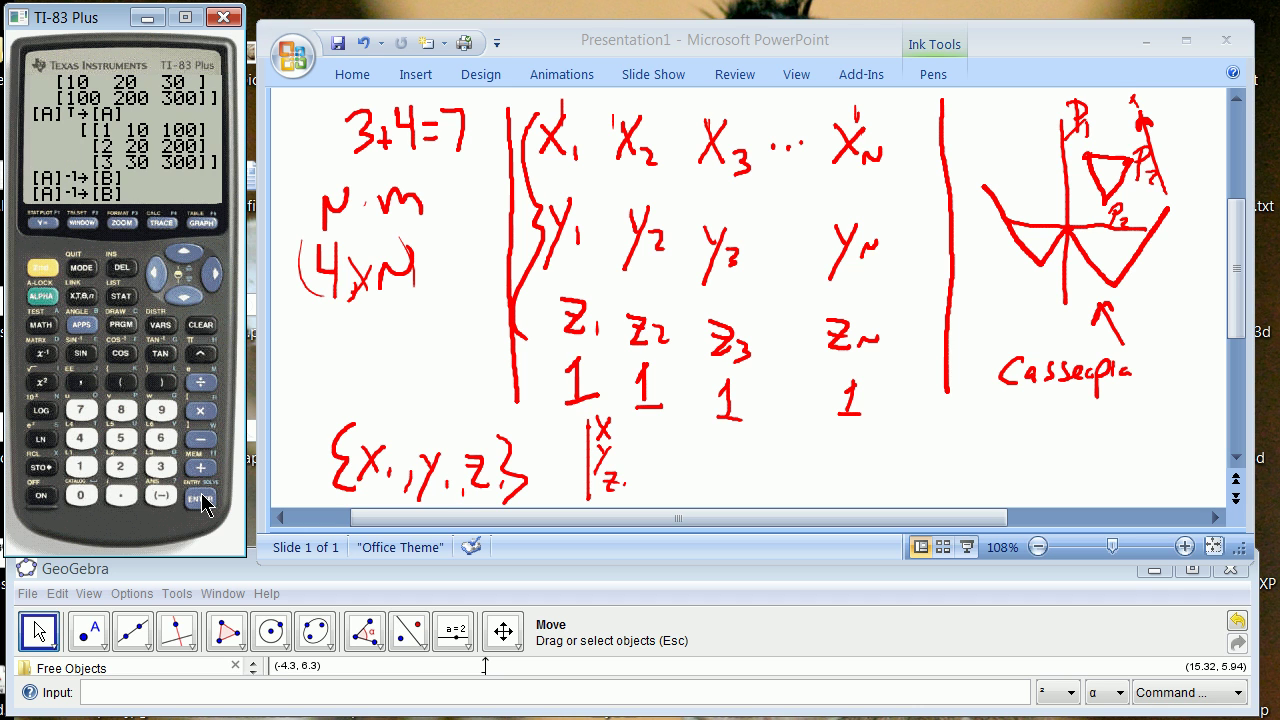
left_click(203, 500)
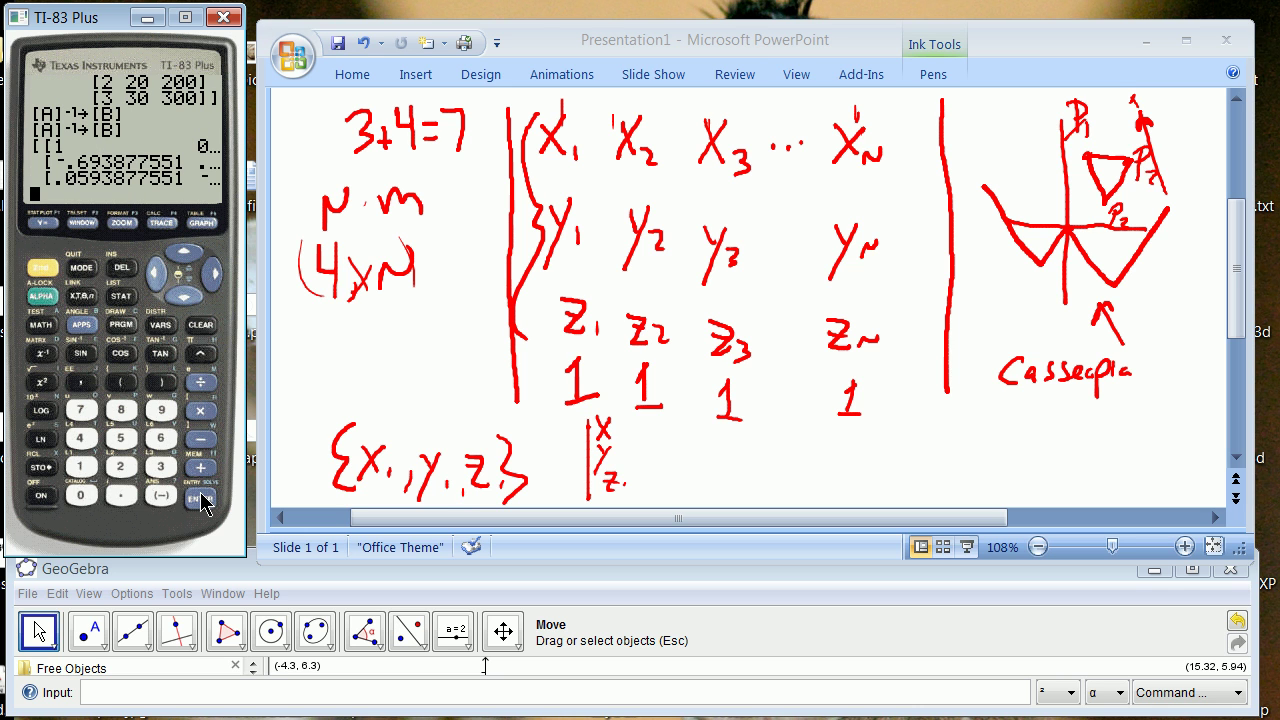
Multiply matrix [A] by matrix [B] on the calculator's home screen
left_click(43, 270)
left_click(41, 356)
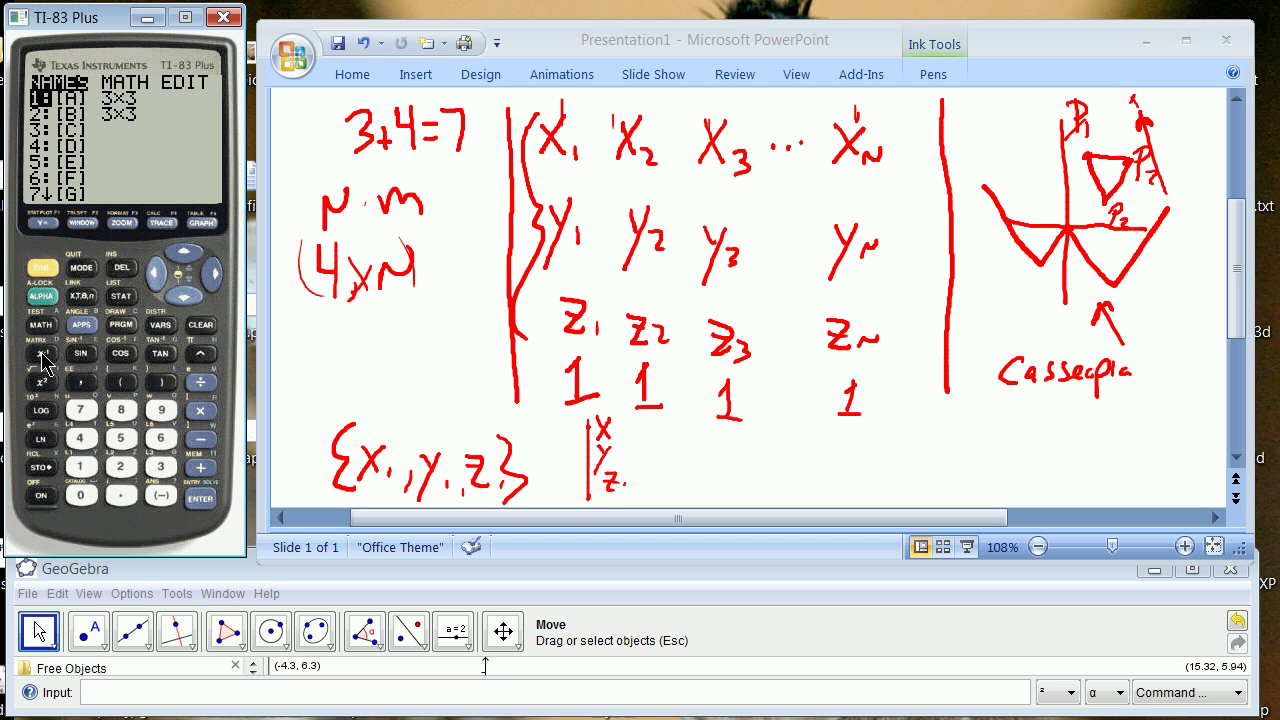
left_click(200, 498)
left_click(43, 270)
left_click(41, 356)
left_click(184, 298)
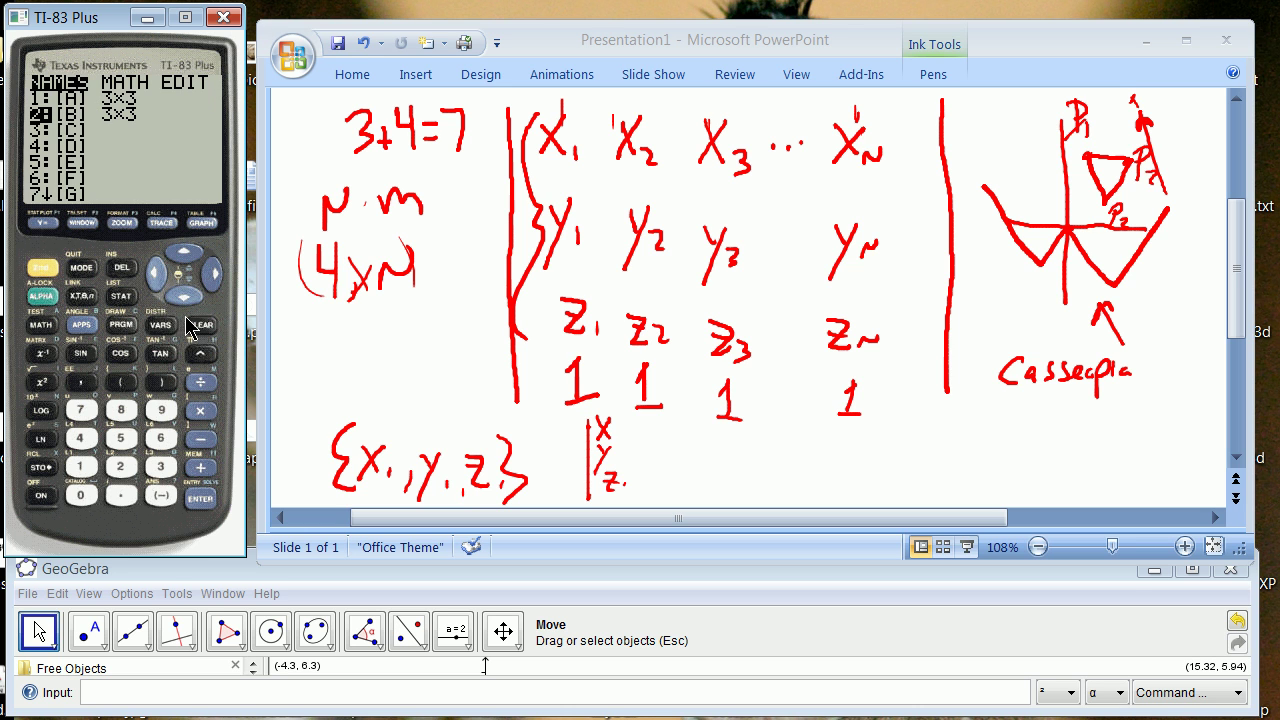
left_click(200, 498)
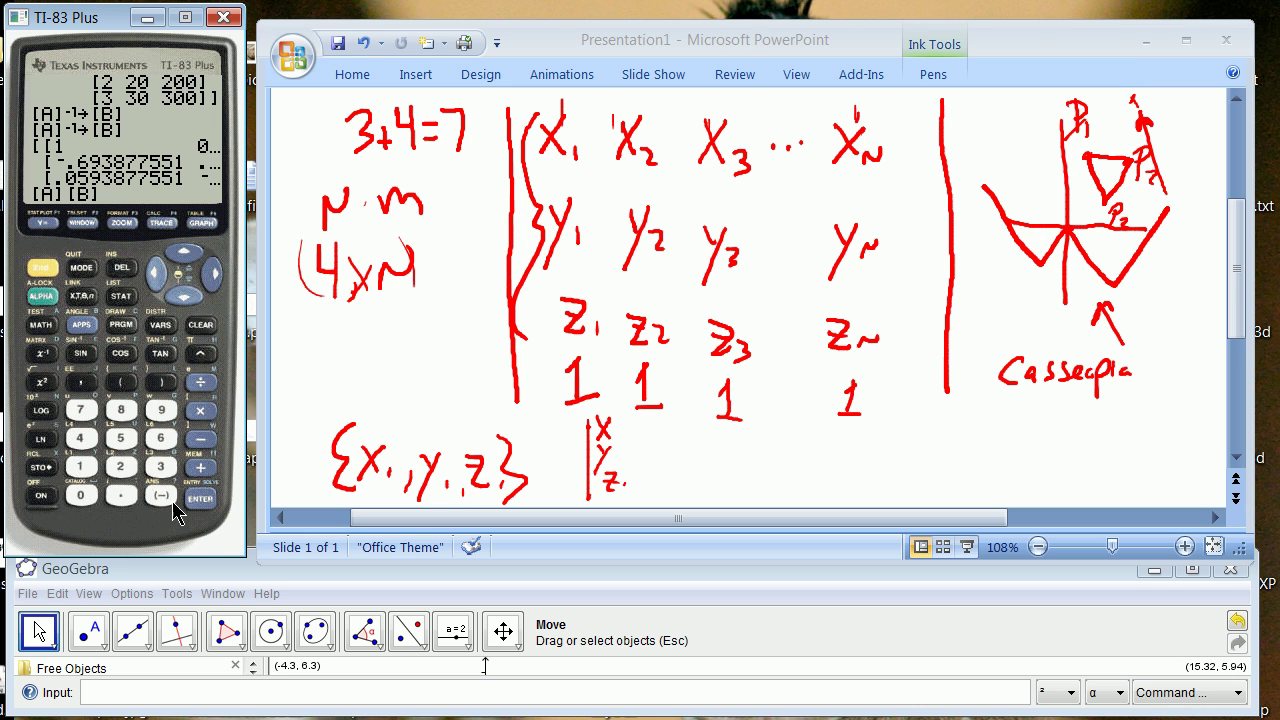
left_click(203, 503)
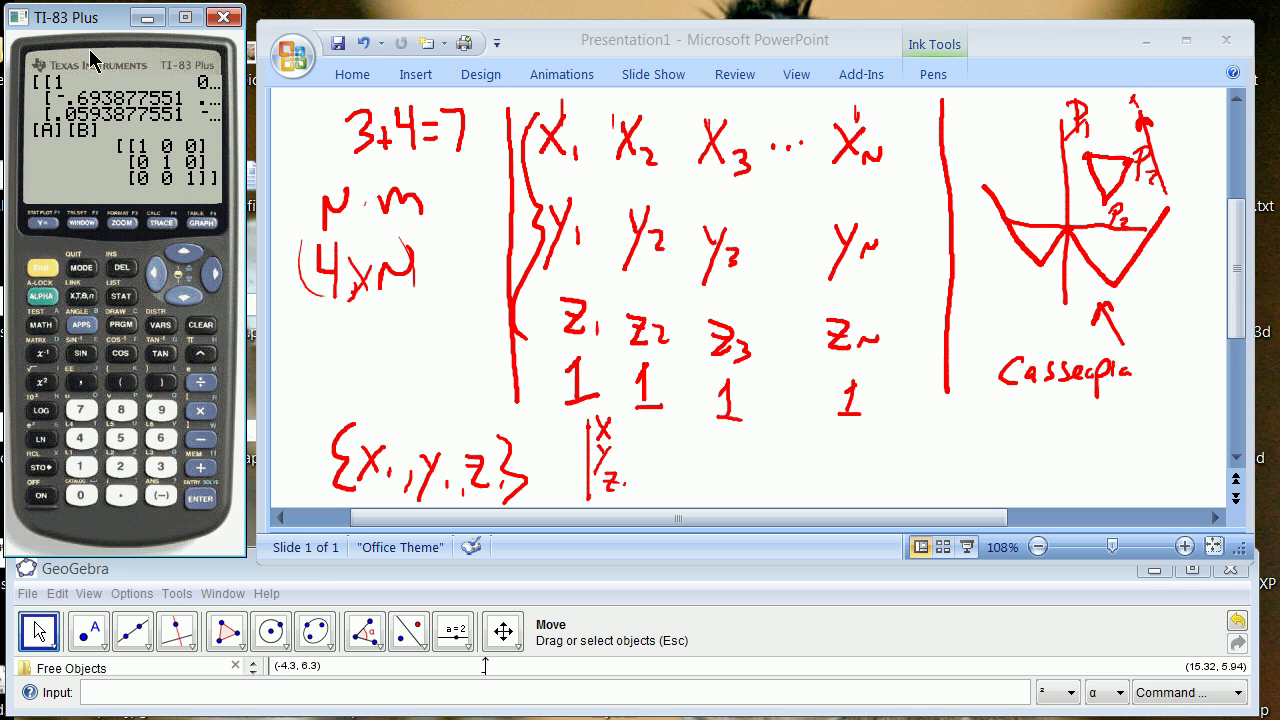